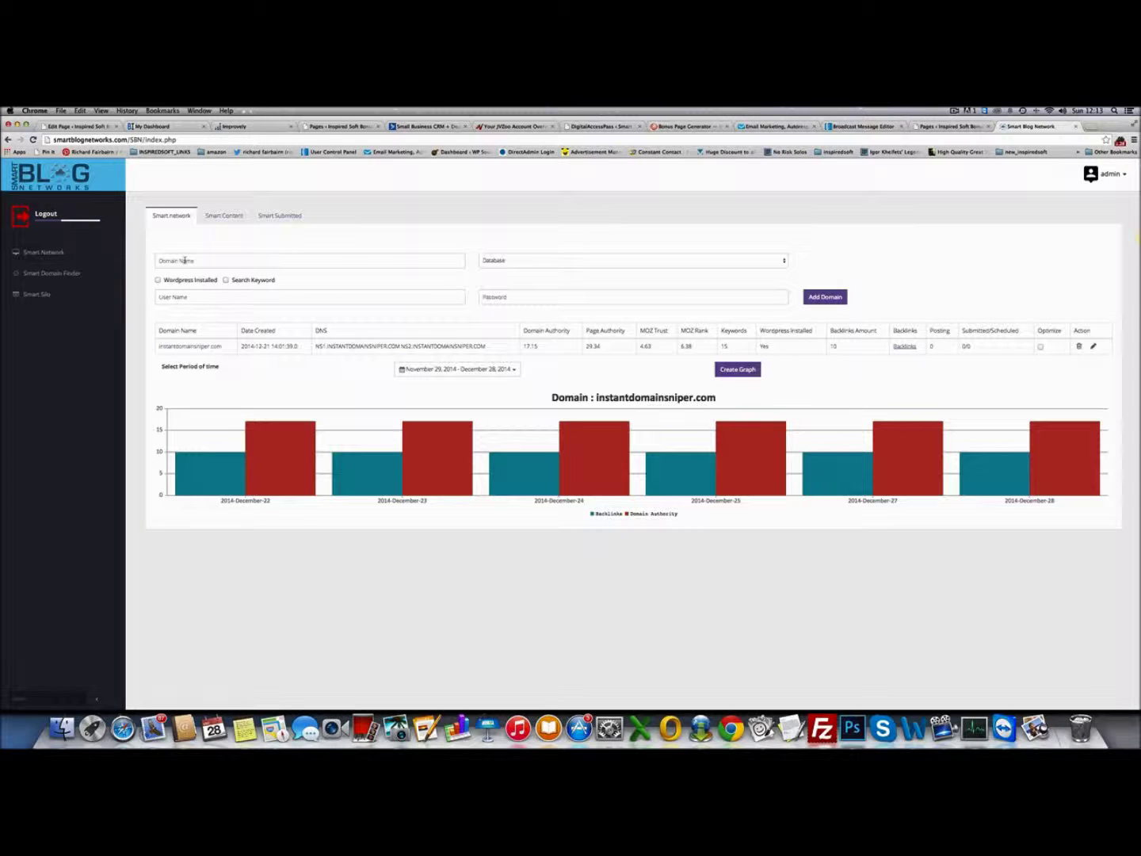
{"action": "left_click", "coordinate": [656, 260]}
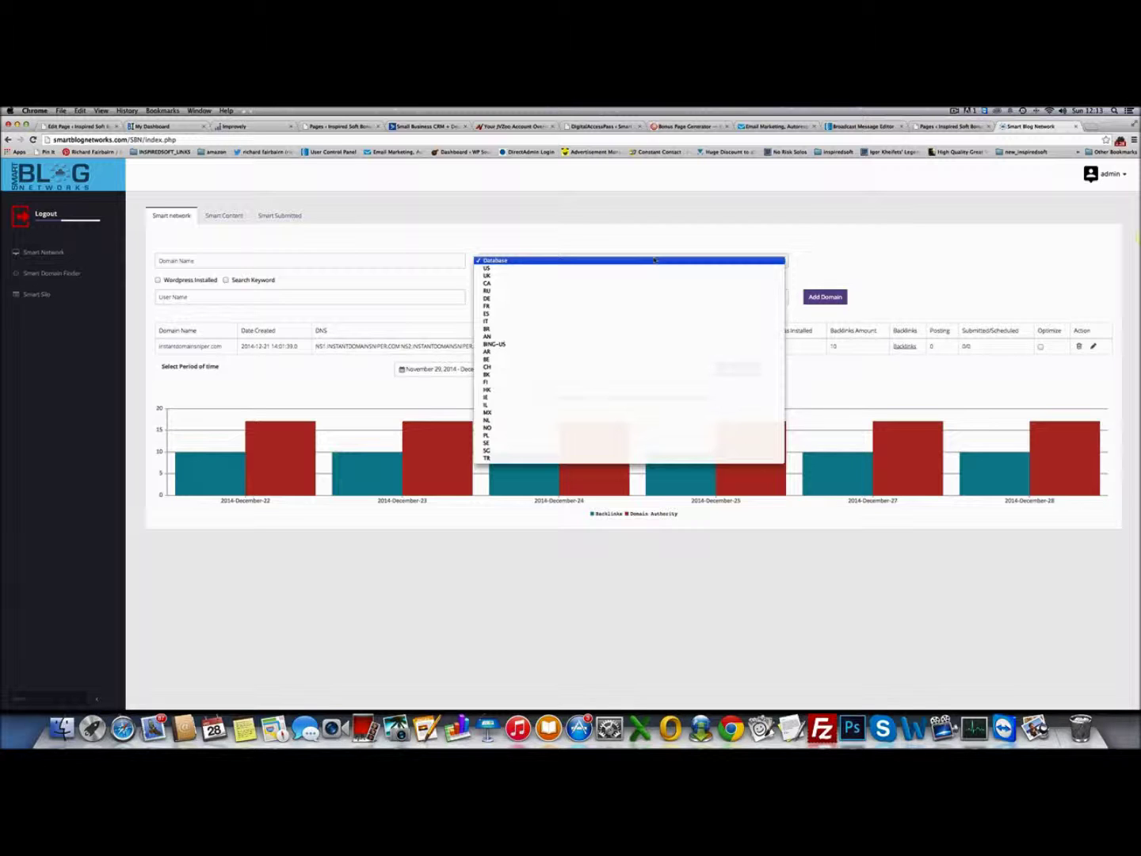
{"action": "left_click", "coordinate": [617, 224]}
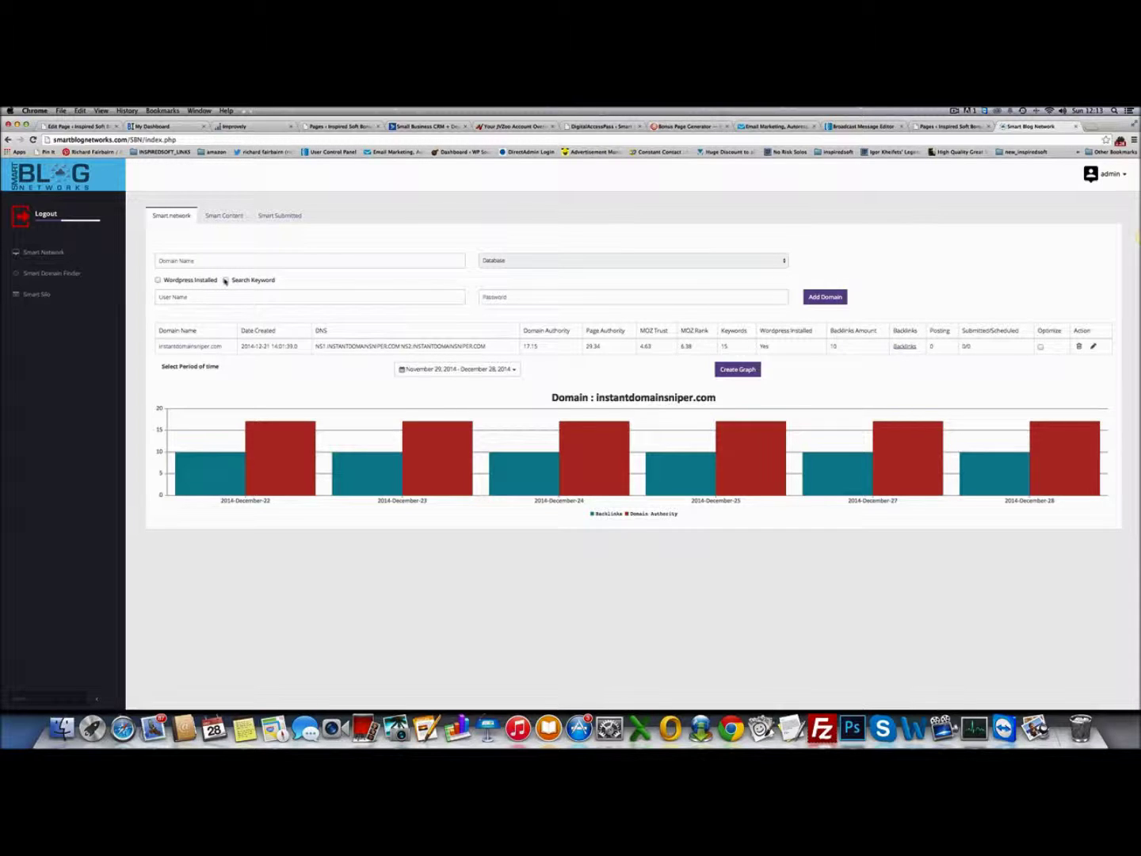
{"action": "left_click", "coordinate": [204, 298]}
{"action": "left_click", "coordinate": [533, 299]}
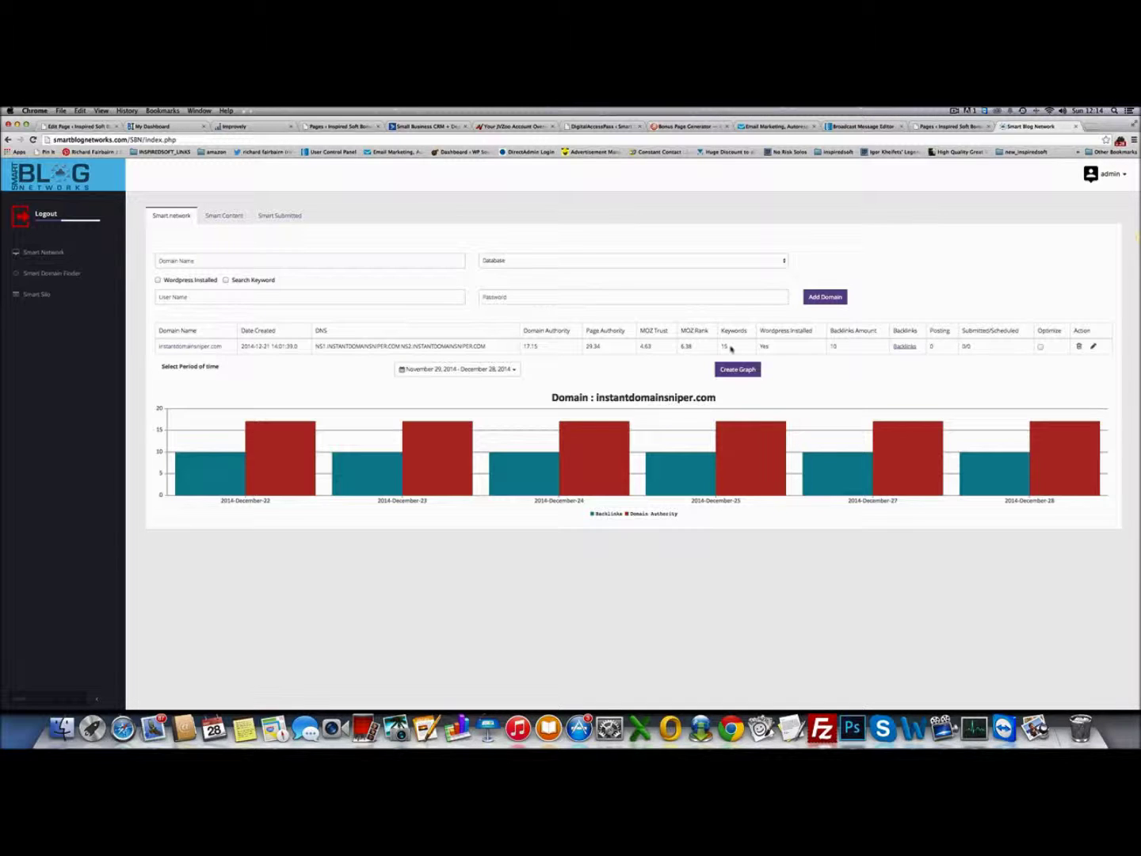
{"action": "mouse_move", "coordinate": [767, 347]}
{"action": "left_mouse_down"}
{"action": "mouse_move", "coordinate": [764, 331]}
{"action": "mouse_move", "coordinate": [773, 342]}
{"action": "left_mouse_up"}
- Review the domain's backlink source URLs and its Posting and Submitted/Scheduled columns
{"action": "left_click", "coordinate": [773, 343]}
{"action": "left_click", "coordinate": [908, 349]}
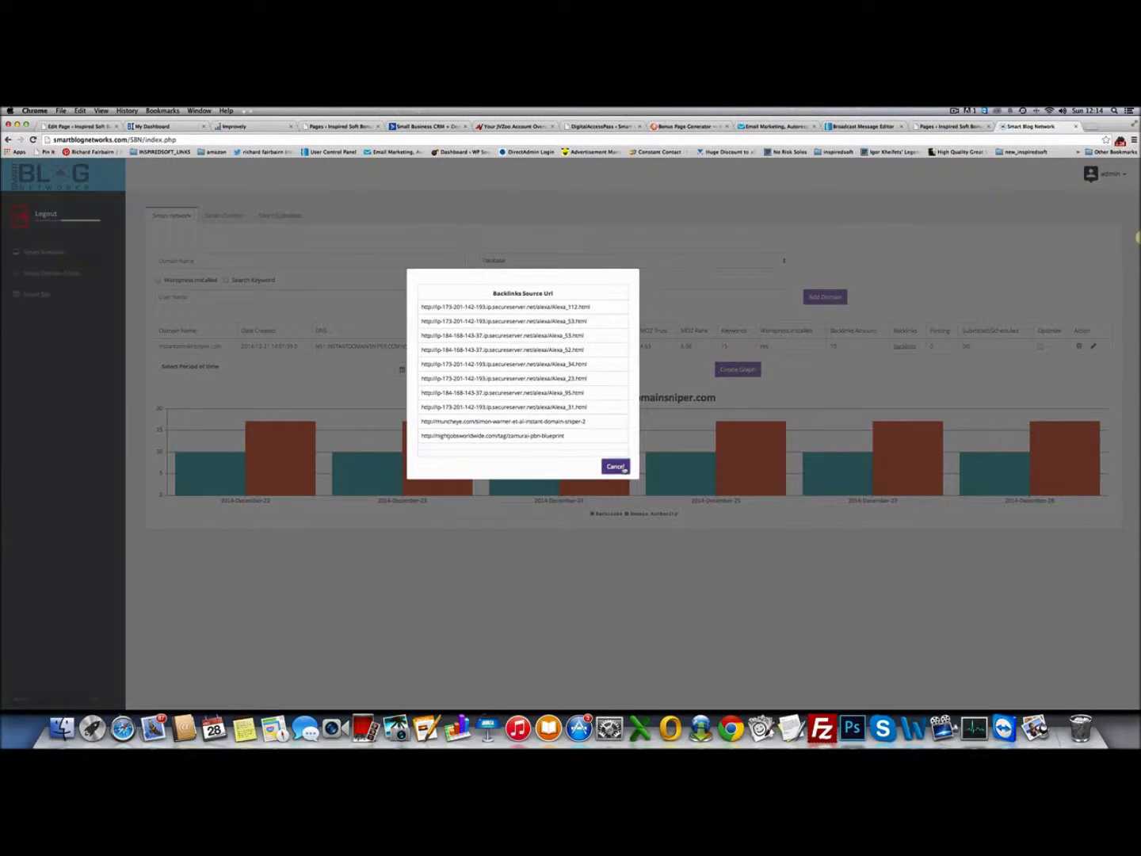
{"action": "left_click", "coordinate": [616, 467]}
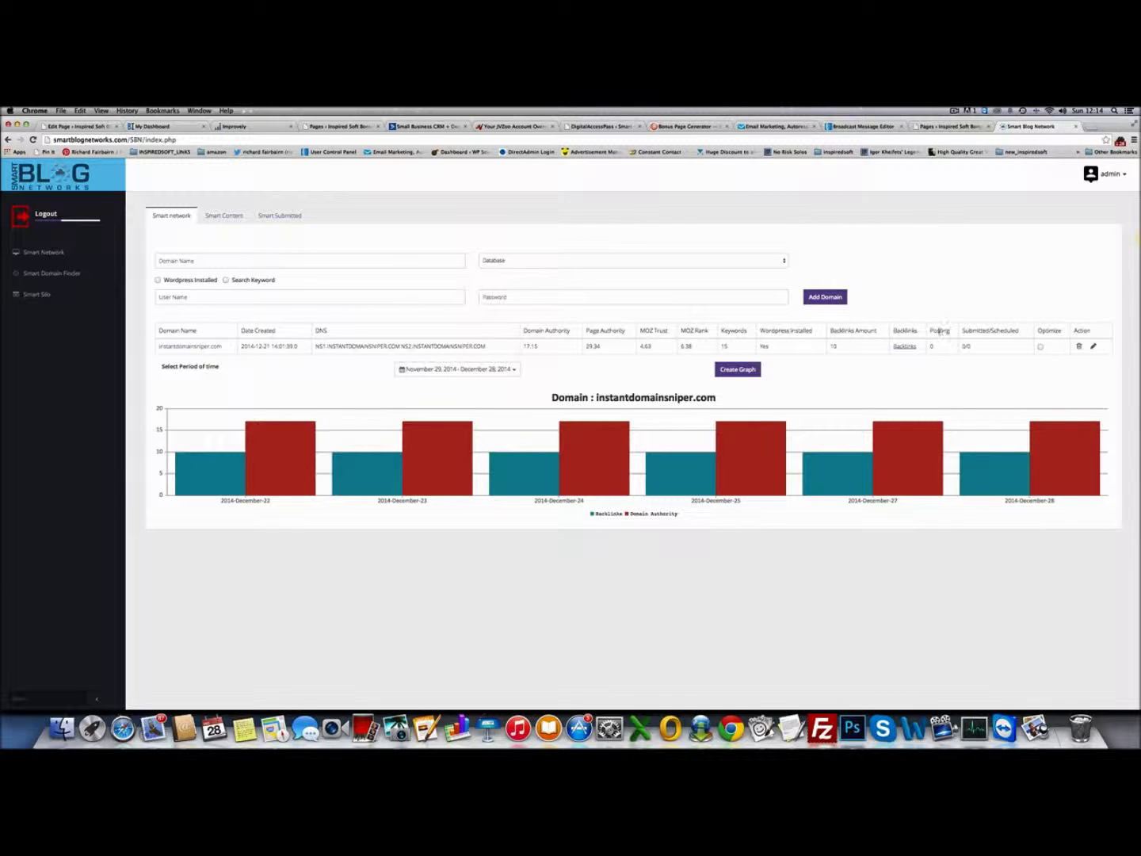
{"action": "double_click", "coordinate": [934, 331]}
{"action": "left_click_drag", "start_coordinate": [959, 331], "coordinate": [1022, 330]}
{"action": "left_click", "coordinate": [1044, 362]}
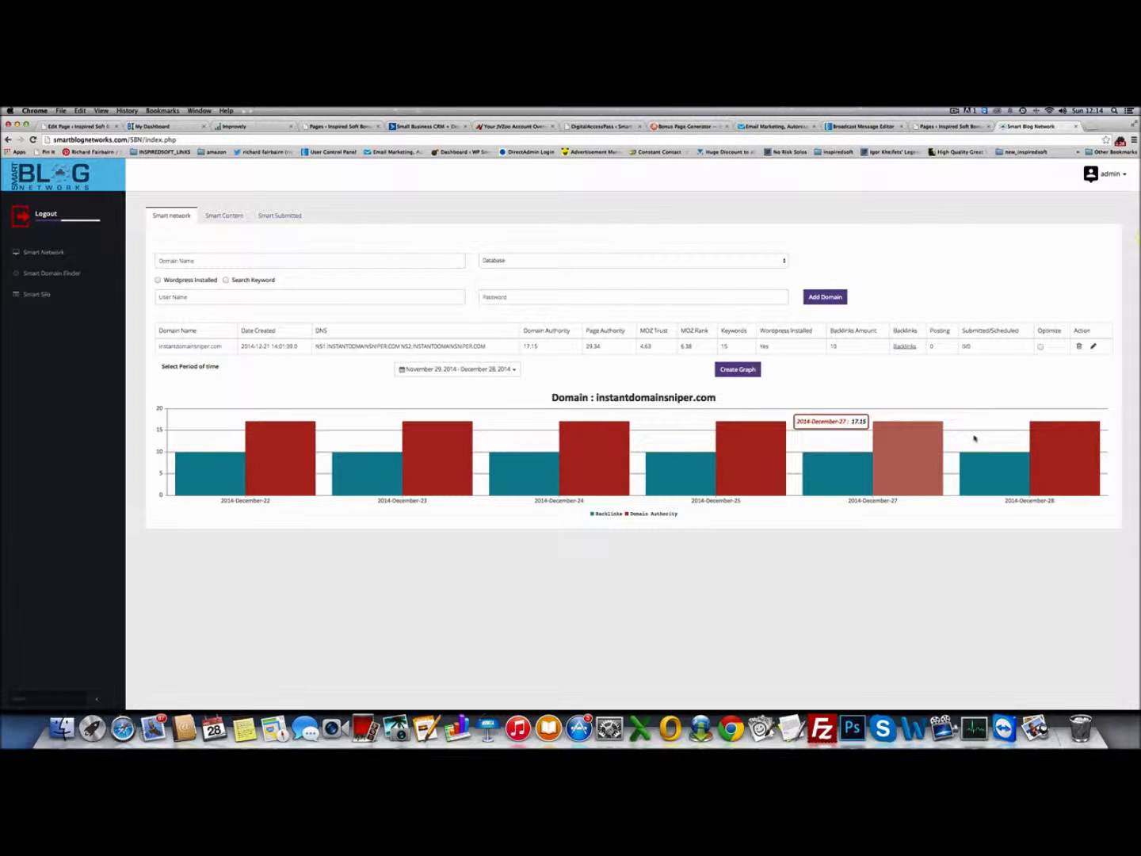
- Set the graph period to This Month (Dec 1–31, 2014) and mark the domain for optimizing
{"action": "left_click", "coordinate": [473, 370]}
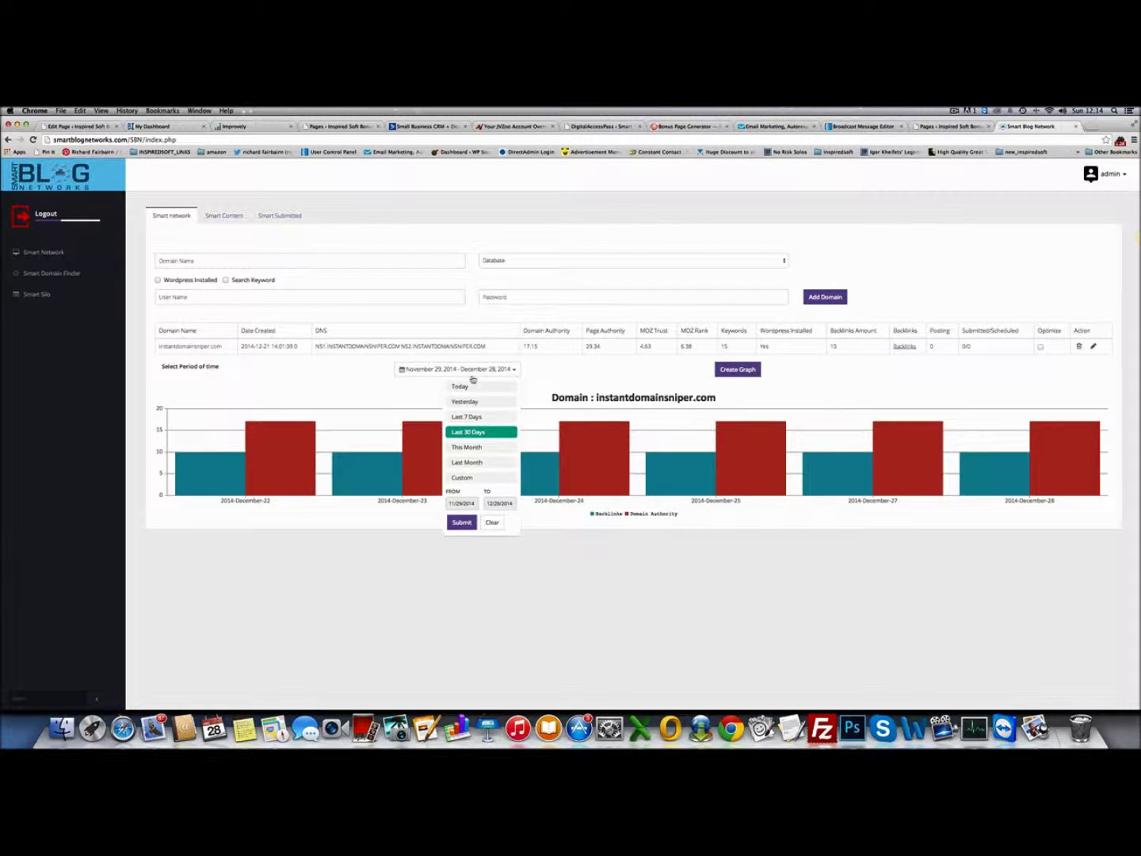
{"action": "left_click", "coordinate": [481, 448]}
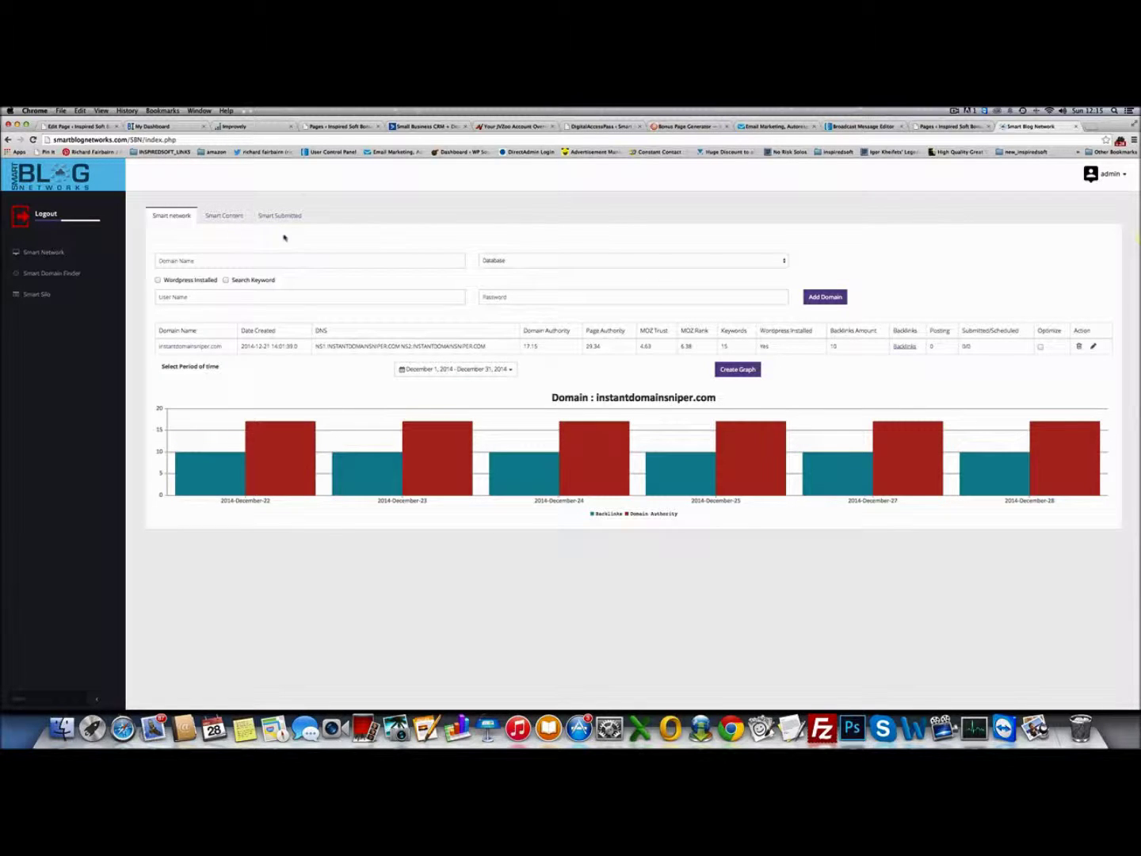
{"action": "left_click", "coordinate": [1040, 347]}
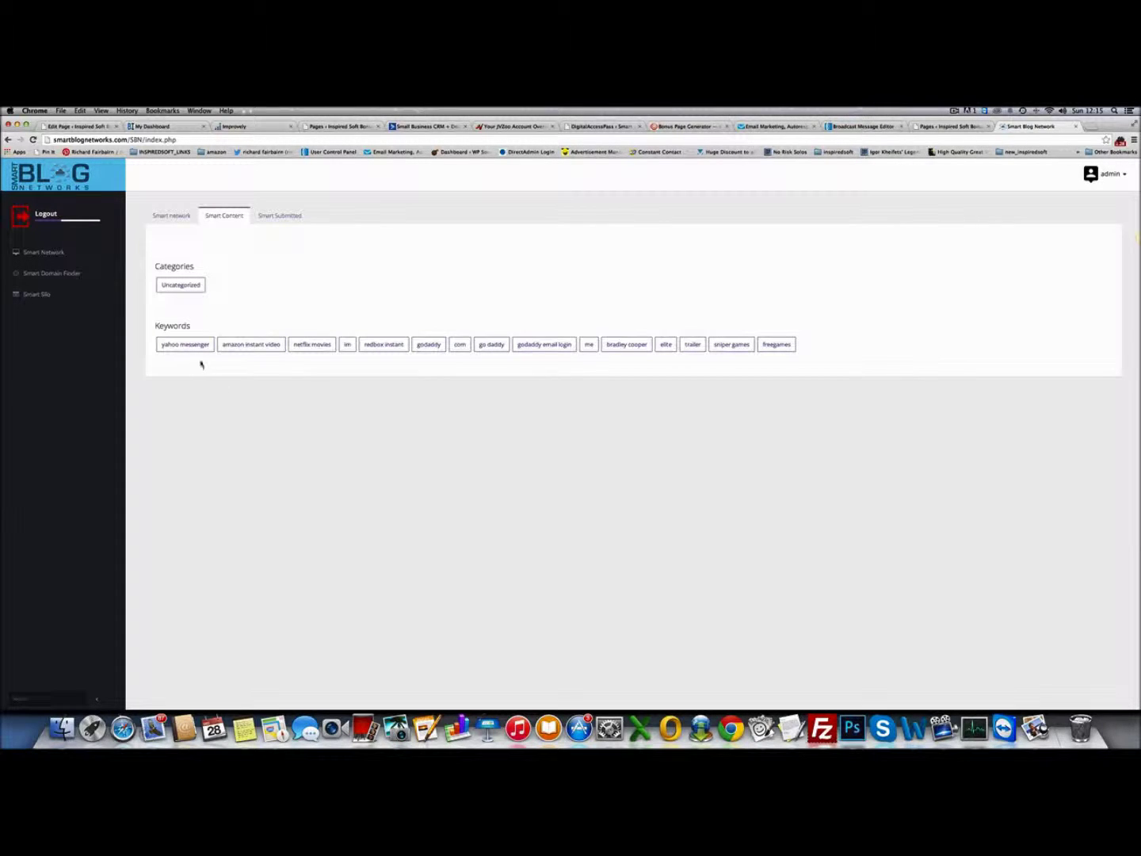
- For godaddy email login, rewrite the second article and use it as a new post
{"action": "left_click_drag", "start_coordinate": [156, 325], "coordinate": [211, 324]}
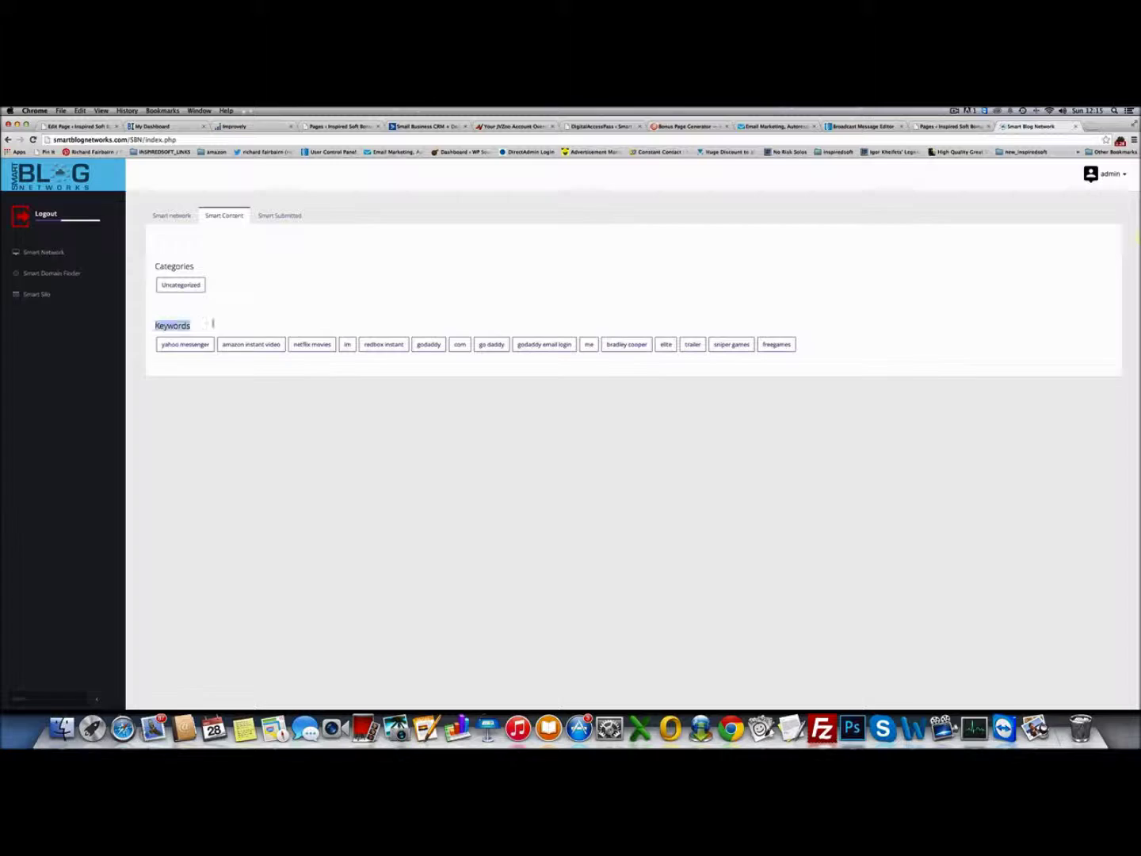
{"action": "left_click", "coordinate": [408, 425]}
{"action": "left_click", "coordinate": [545, 349]}
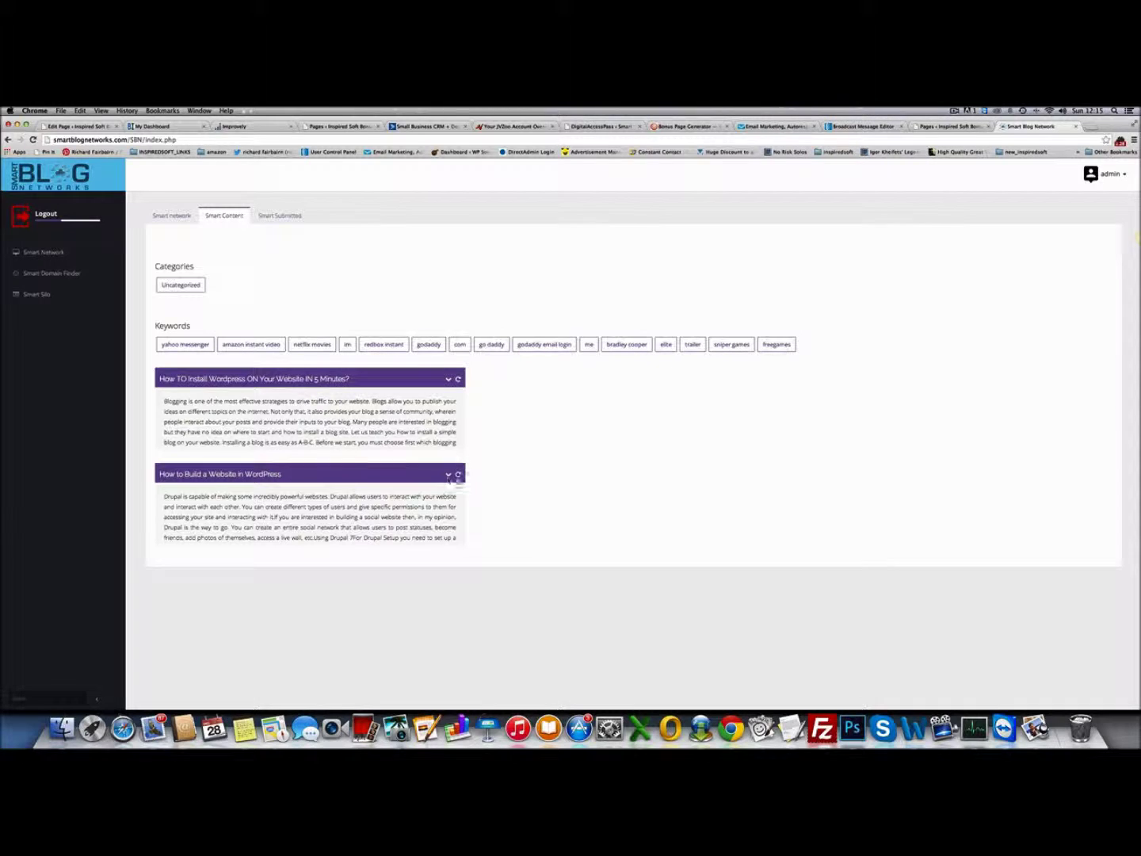
{"action": "left_click", "coordinate": [457, 475]}
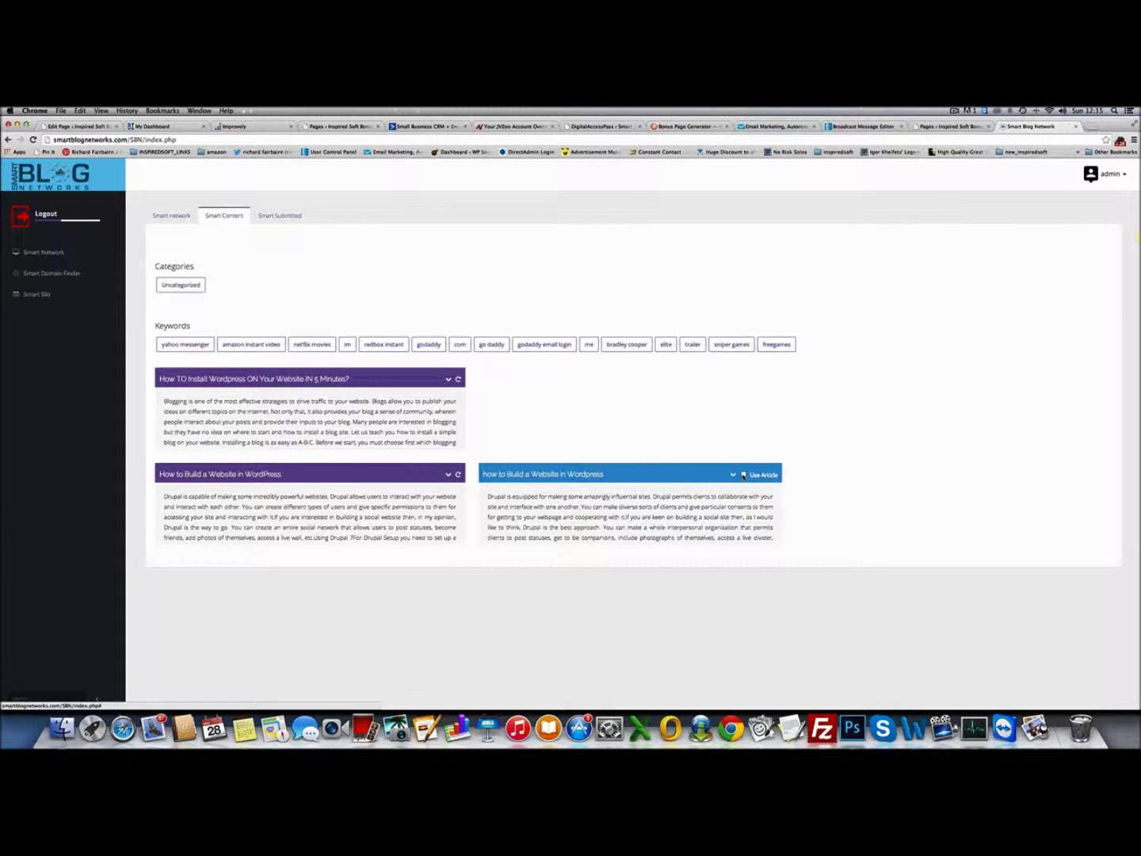
{"action": "left_click", "coordinate": [744, 475]}
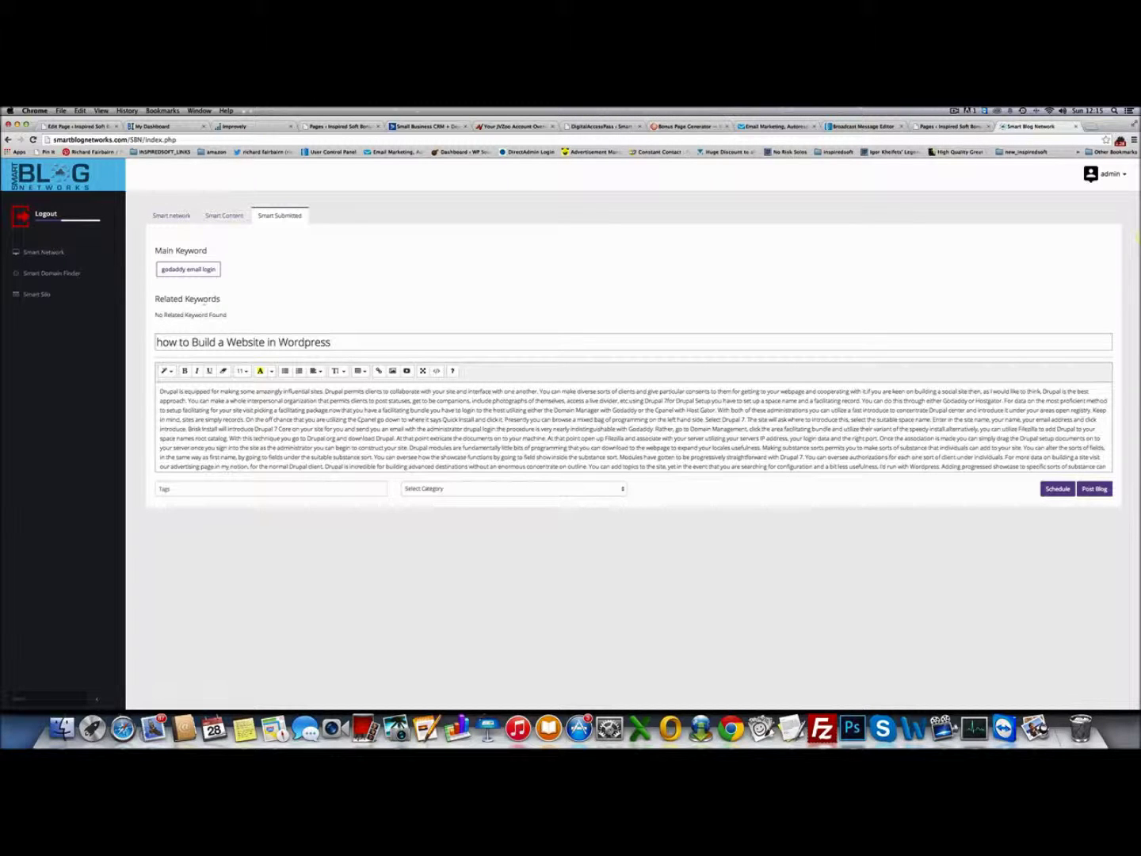
- File the Wordpress post under Uncategorized and return to the Smart Content article list
{"action": "triple_click", "coordinate": [257, 315]}
{"action": "left_click", "coordinate": [456, 430]}
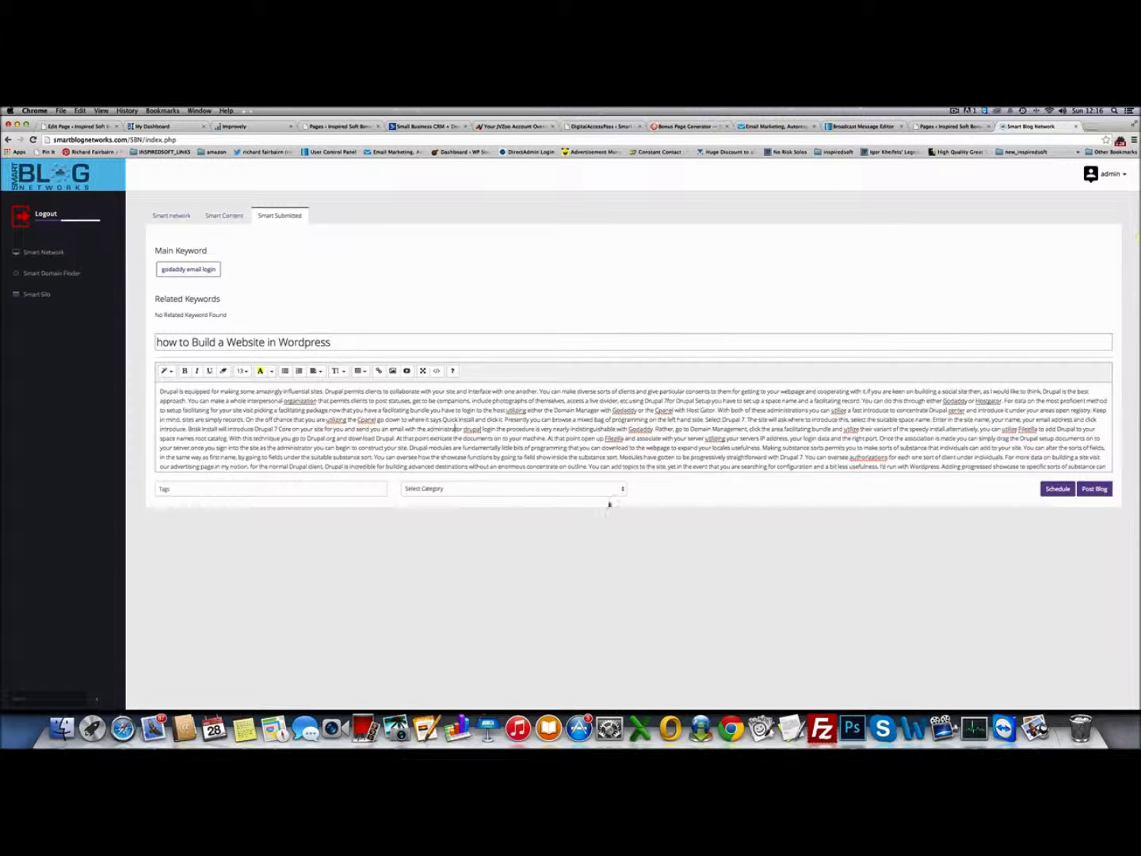
{"action": "left_click", "coordinate": [607, 489]}
{"action": "left_click", "coordinate": [427, 497]}
{"action": "left_click", "coordinate": [219, 221]}
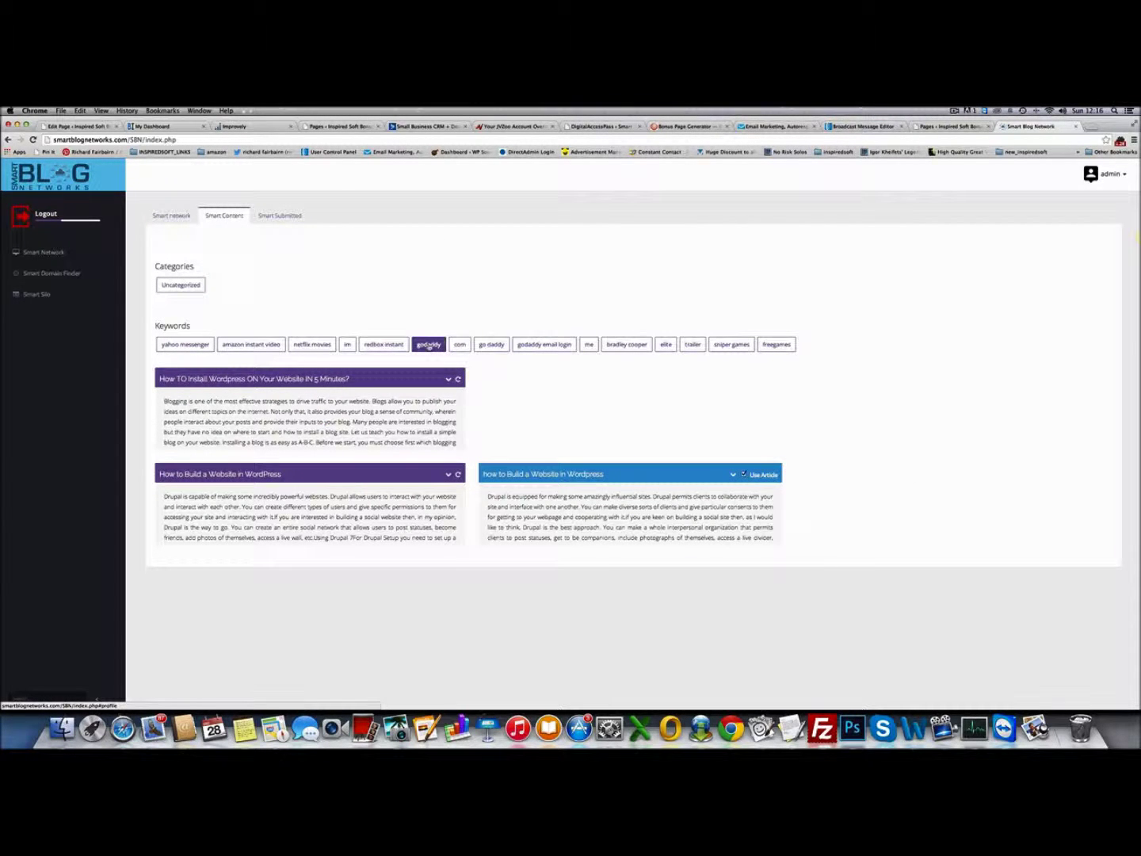
- Start a post from the rewritten second godaddy article, the godaddy Coupon piece
{"action": "left_click", "coordinate": [437, 348]}
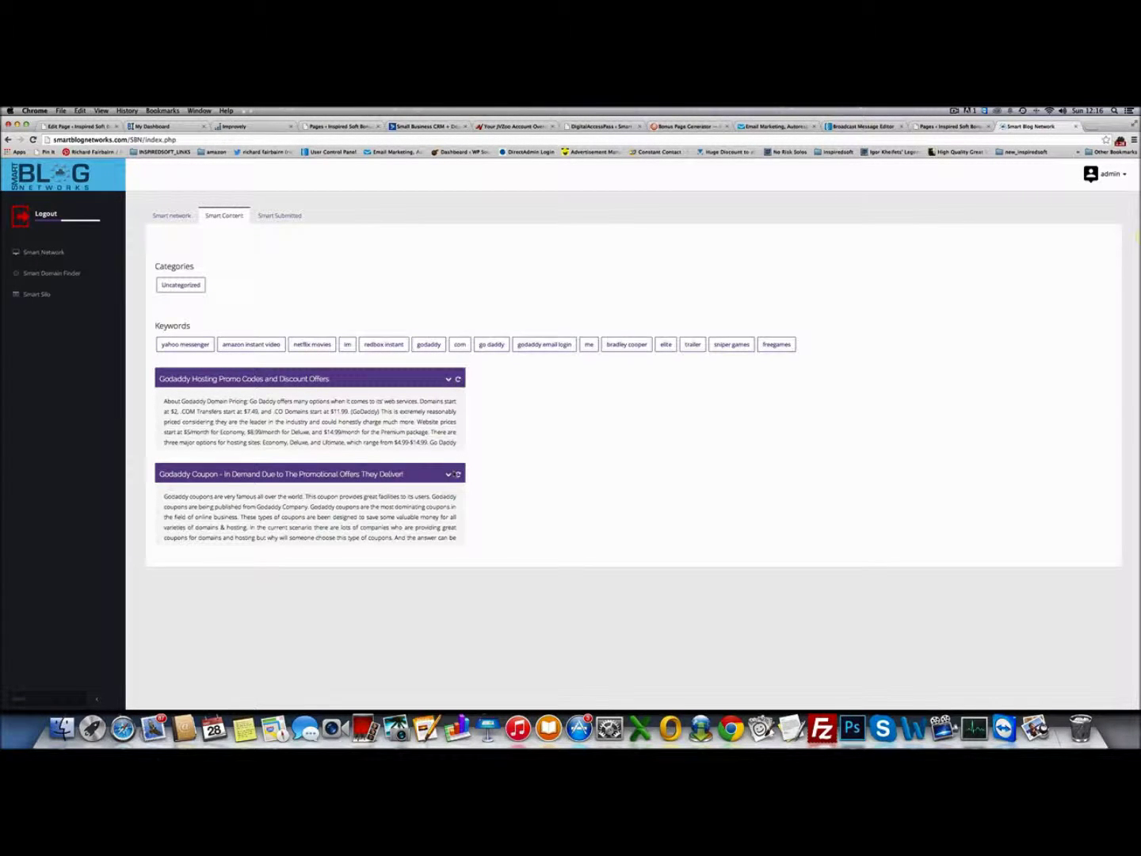
{"action": "left_click", "coordinate": [458, 475]}
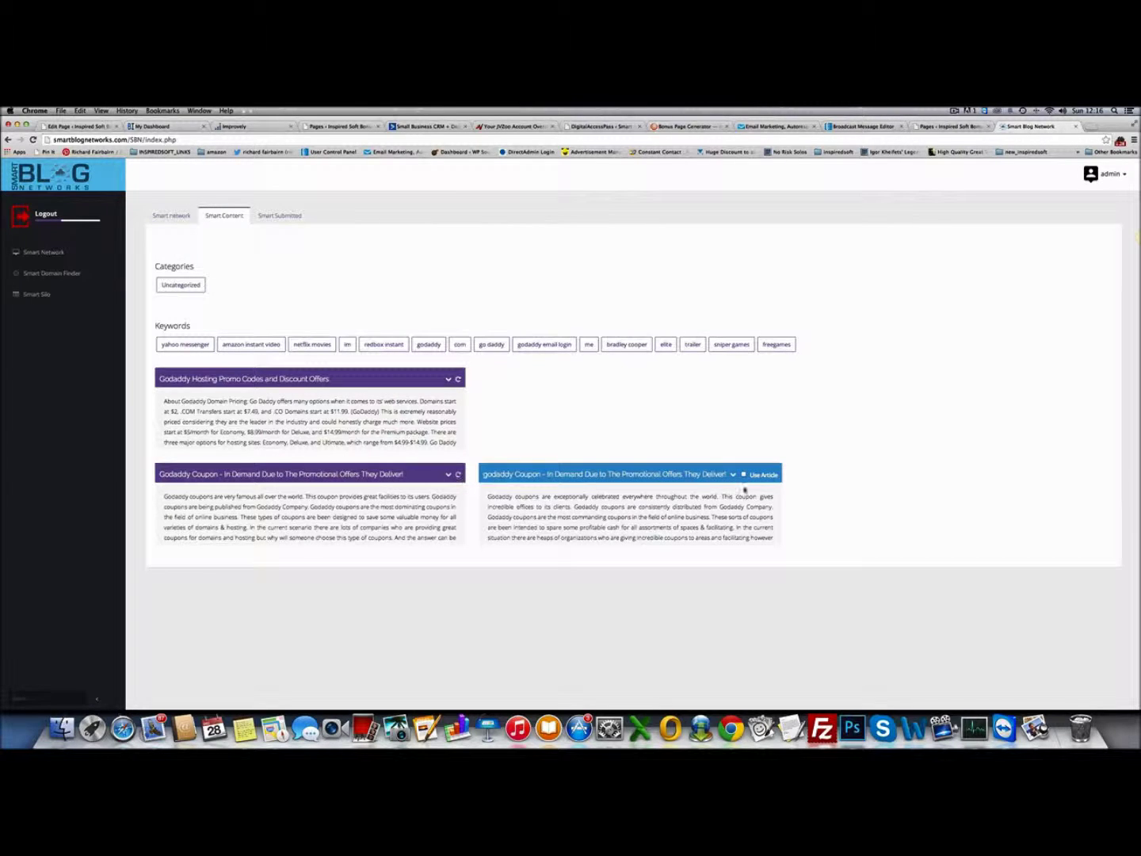
{"action": "left_click", "coordinate": [746, 475]}
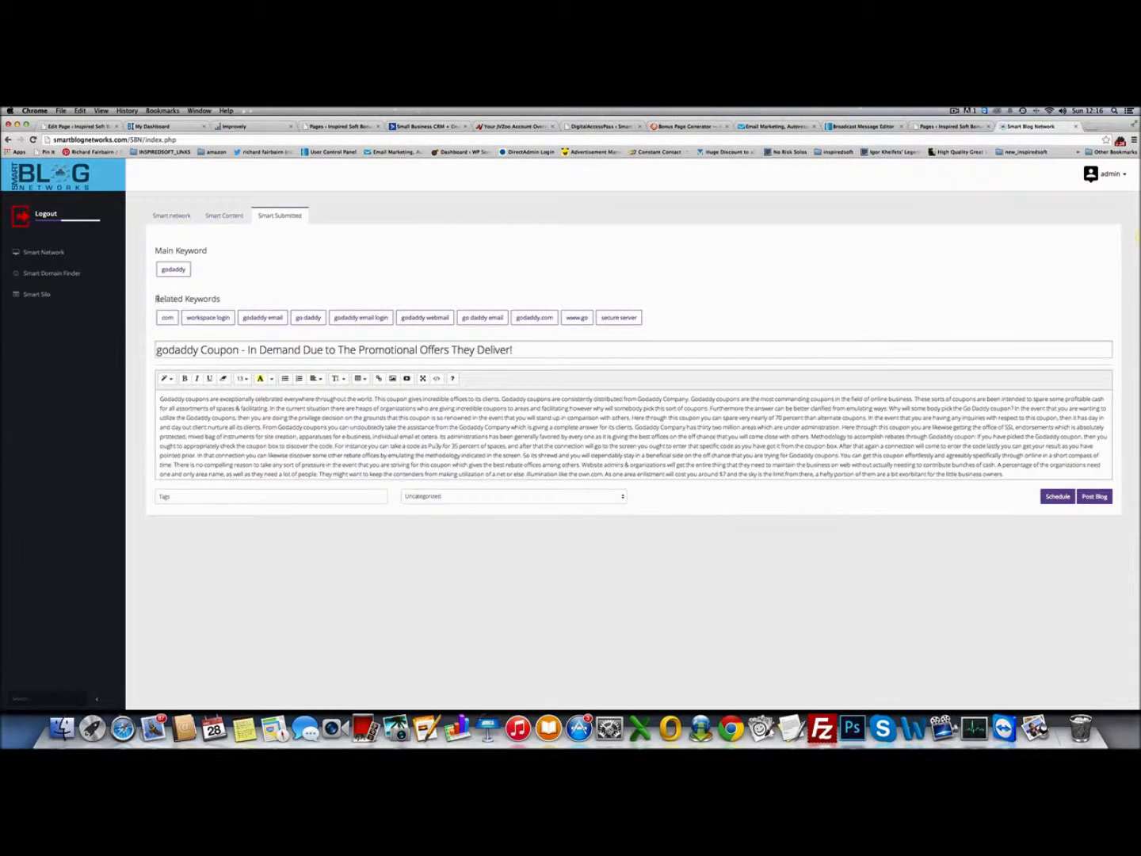
- Add the related keyword godaddy email (450000 searches) as a post tag, leaving link options unchanged
{"action": "left_click_drag", "start_coordinate": [164, 299], "coordinate": [230, 302]}
{"action": "left_click", "coordinate": [426, 307]}
{"action": "left_click", "coordinate": [260, 319]}
{"action": "left_click", "coordinate": [260, 318]}
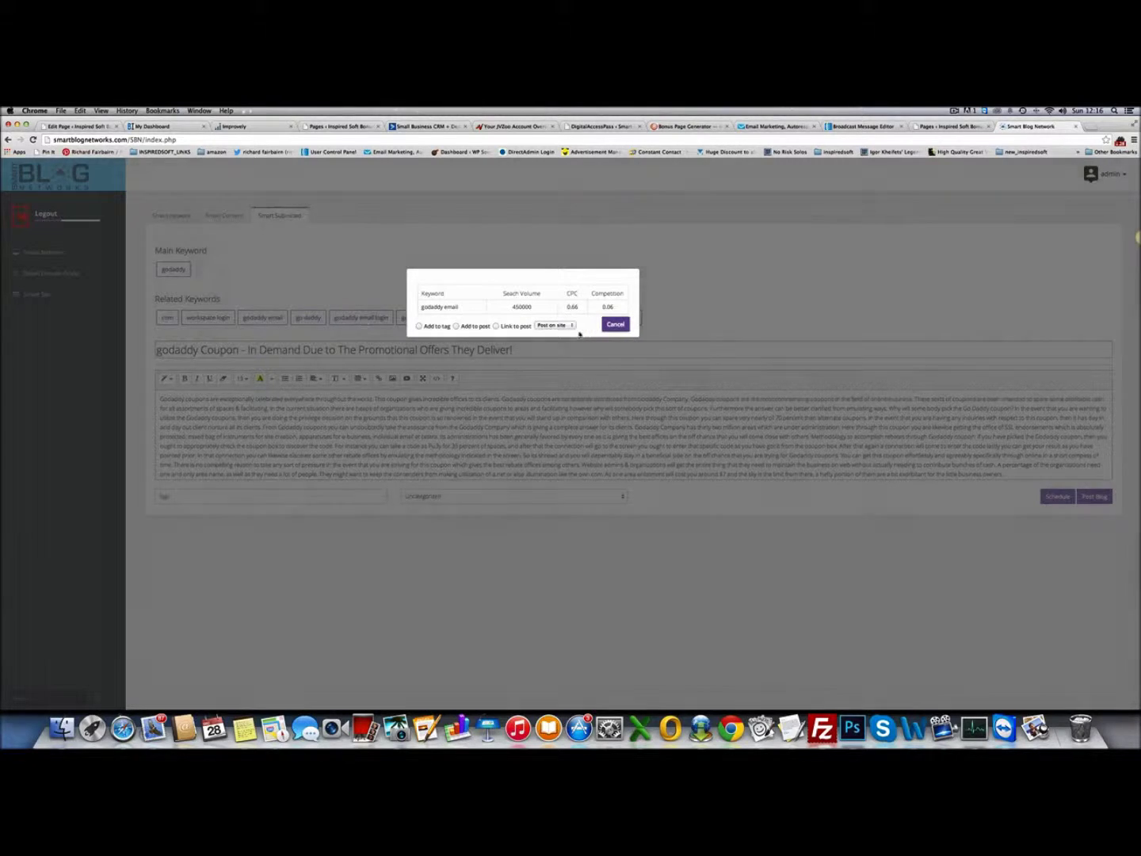
{"action": "left_click_drag", "start_coordinate": [535, 308], "coordinate": [512, 307]}
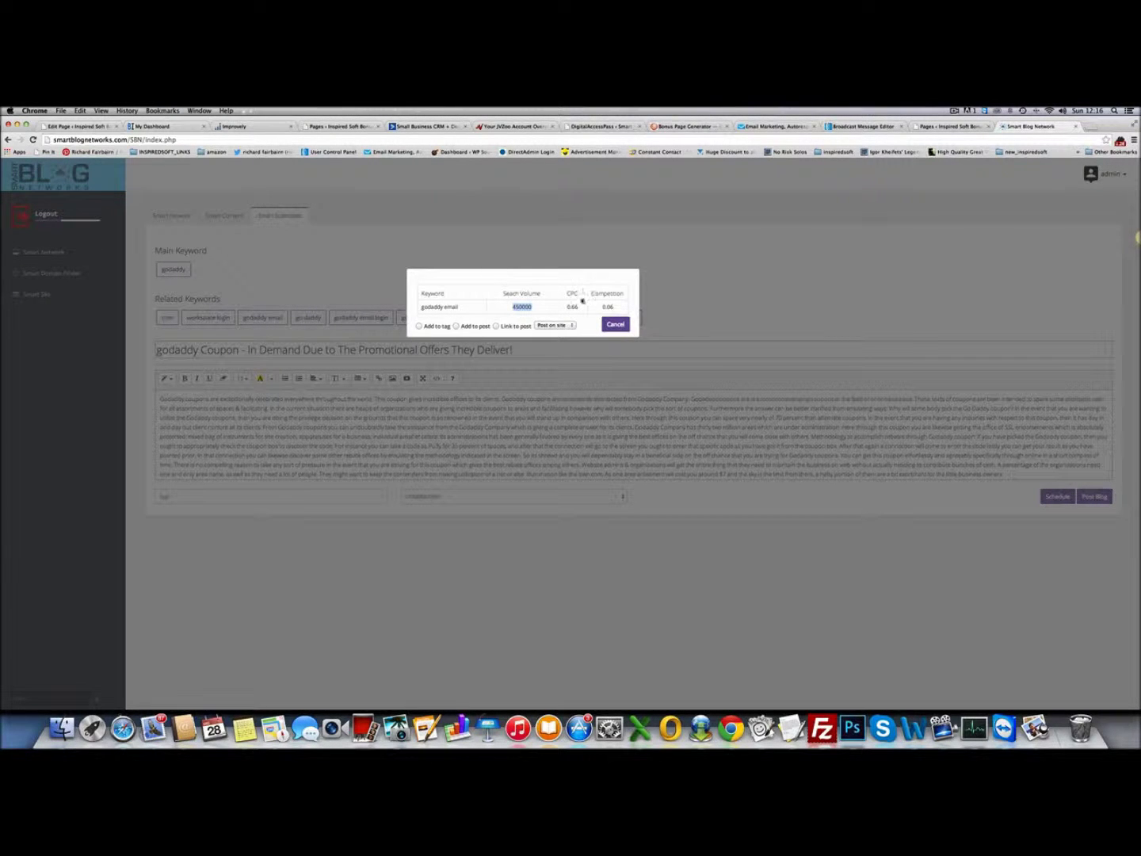
{"action": "left_click", "coordinate": [419, 326]}
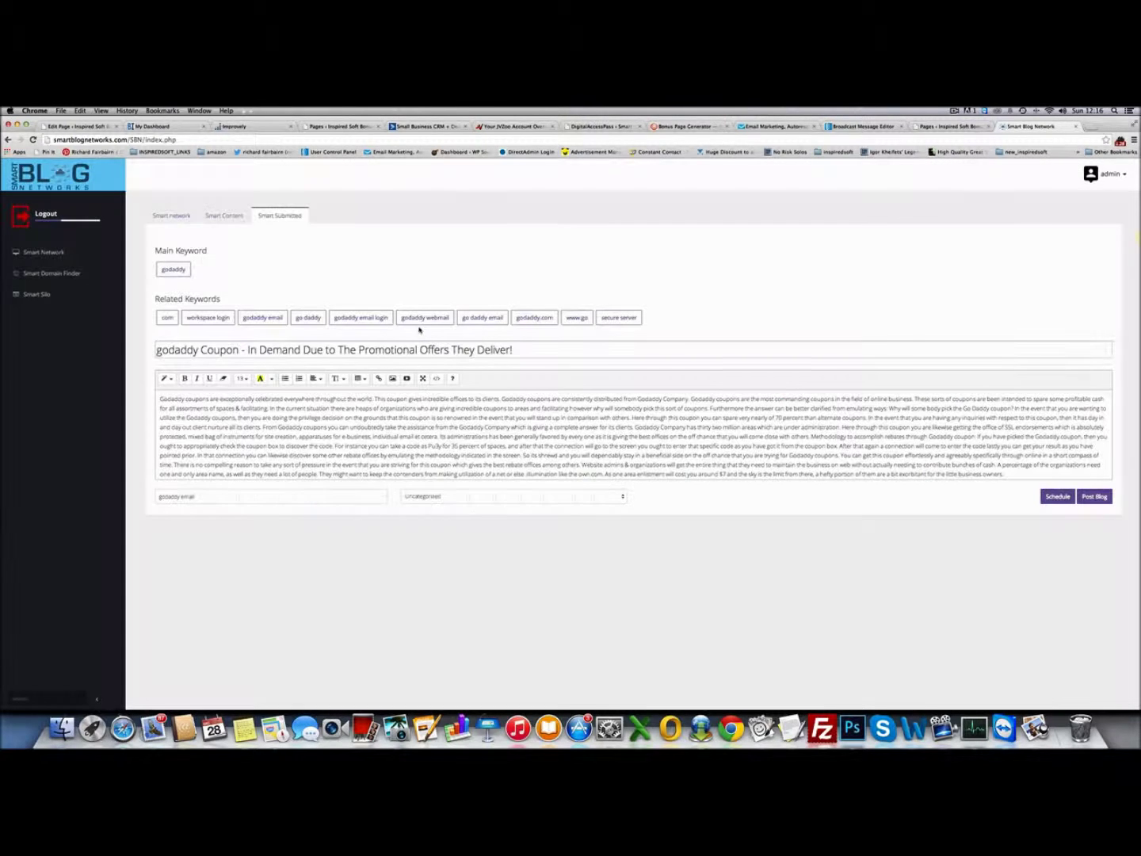
{"action": "left_click_drag", "start_coordinate": [204, 494], "coordinate": [158, 496]}
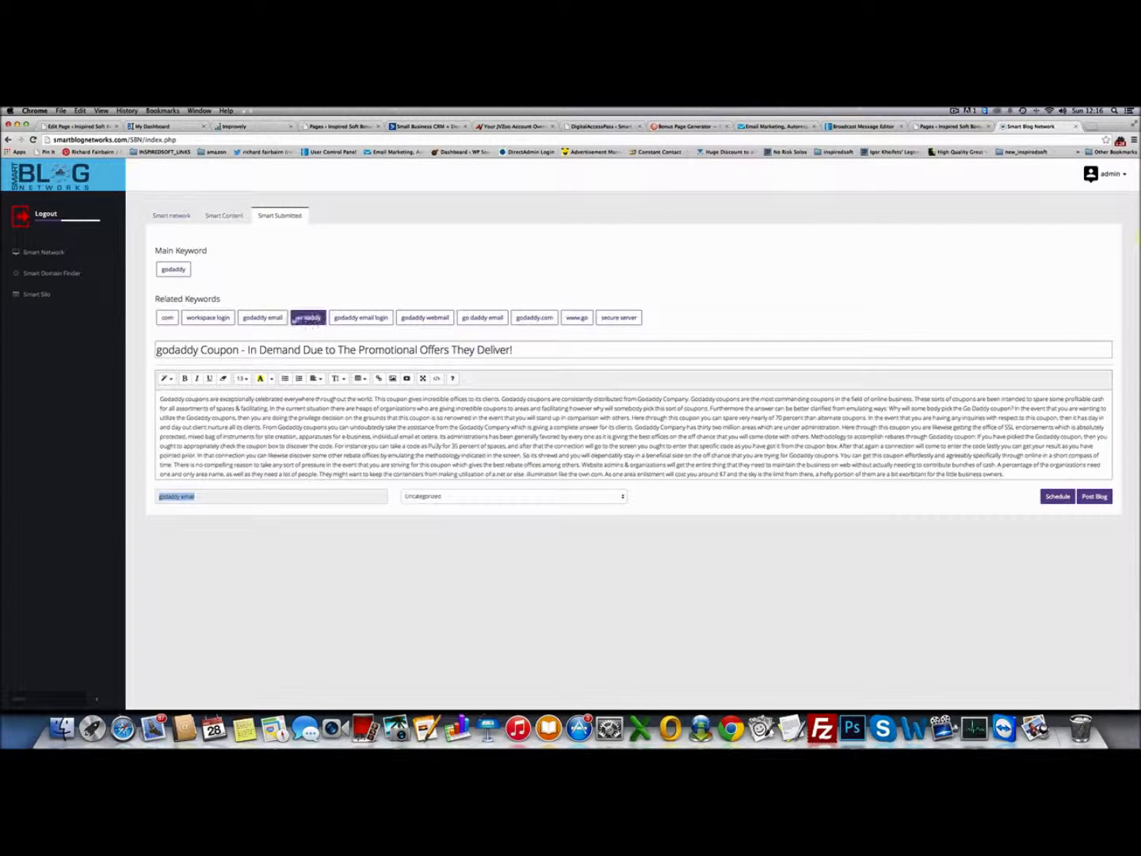
{"action": "left_click", "coordinate": [262, 317]}
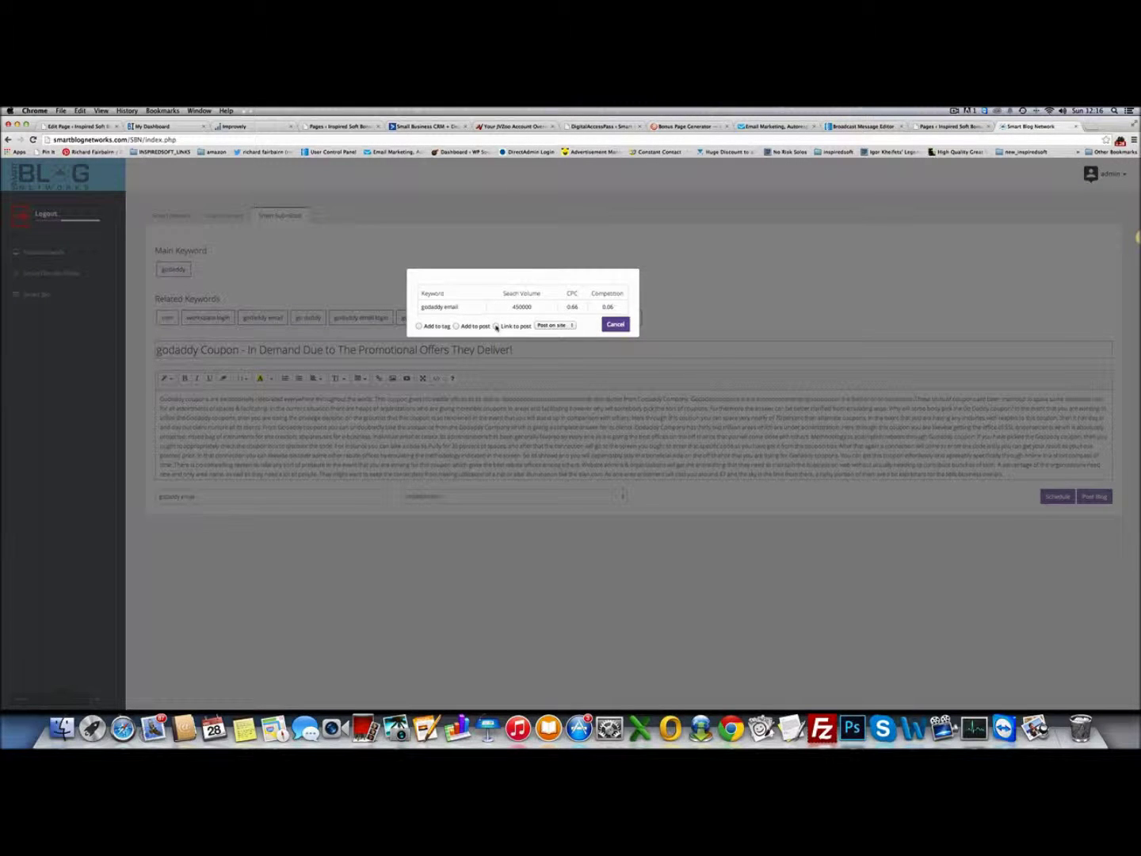
{"action": "left_click", "coordinate": [546, 325]}
{"action": "left_click", "coordinate": [553, 326]}
{"action": "left_click", "coordinate": [616, 324]}
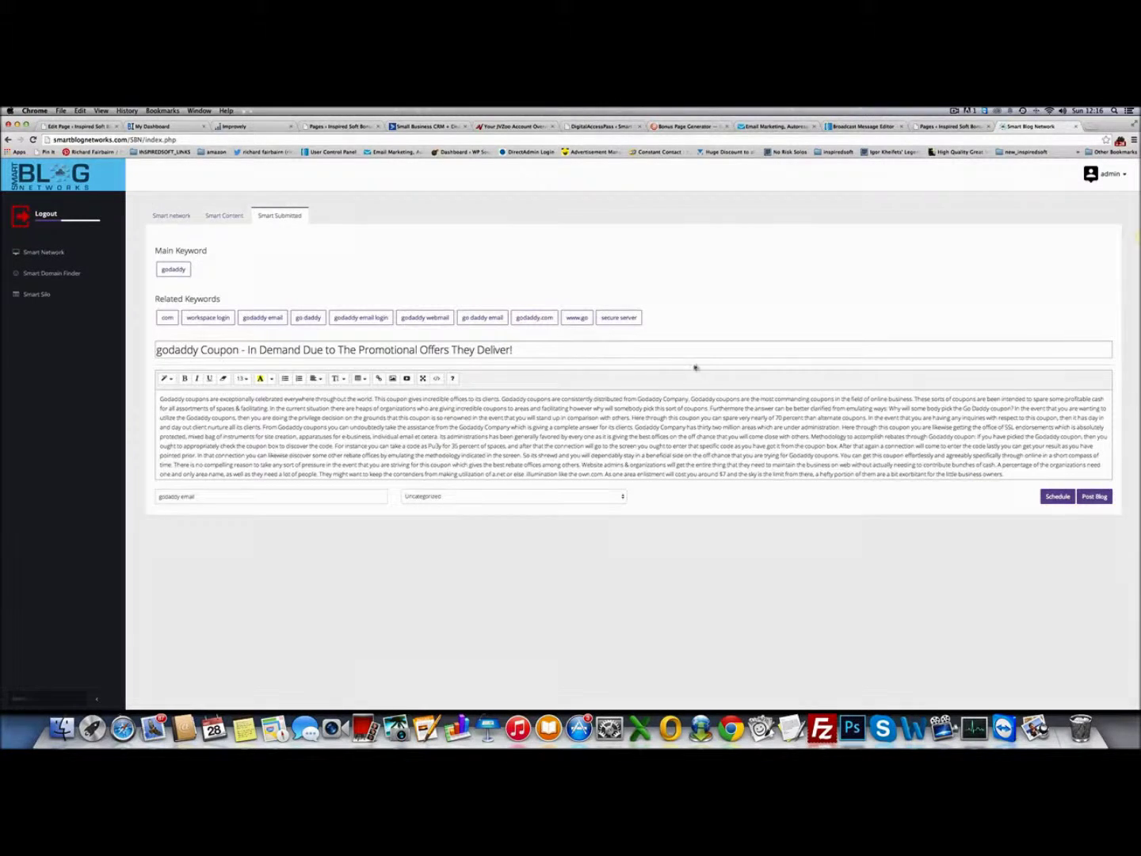
- Search Smart Domain Finder for 'expired domains' in the US keyword database
{"action": "left_click", "coordinate": [82, 276]}
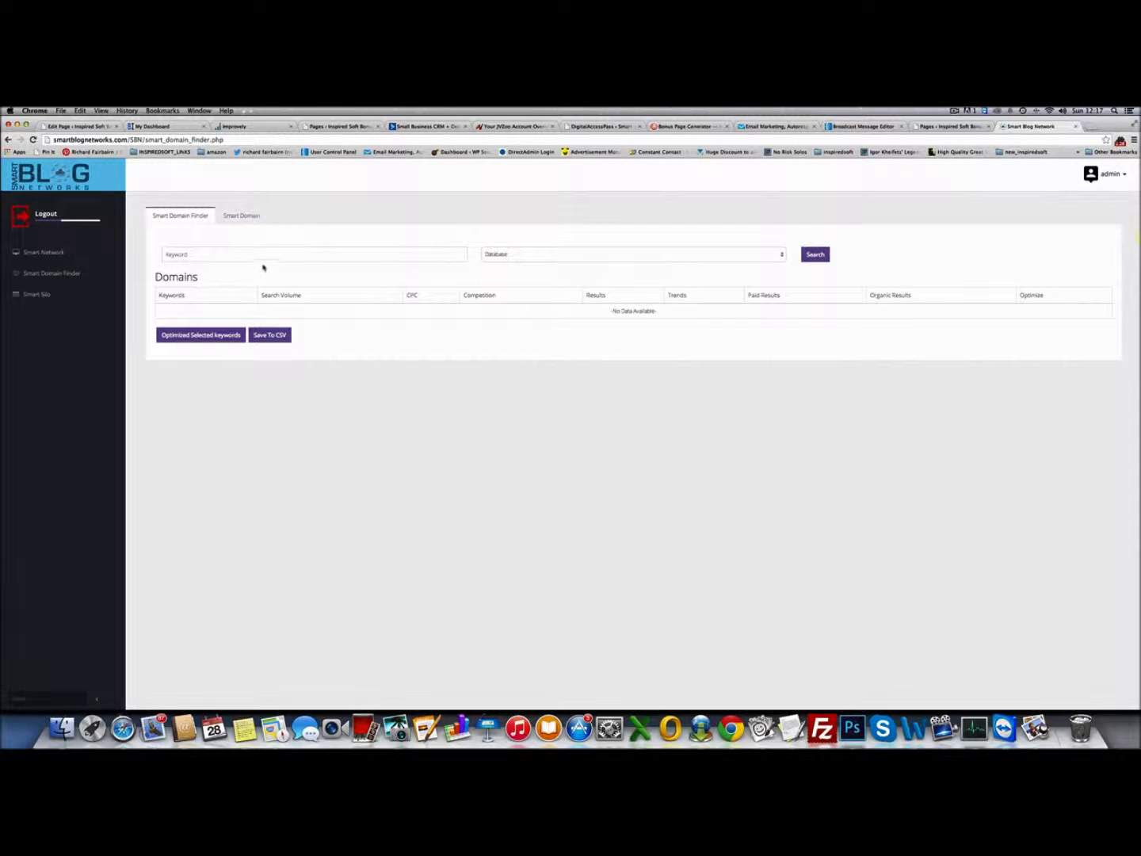
{"action": "left_click", "coordinate": [232, 256]}
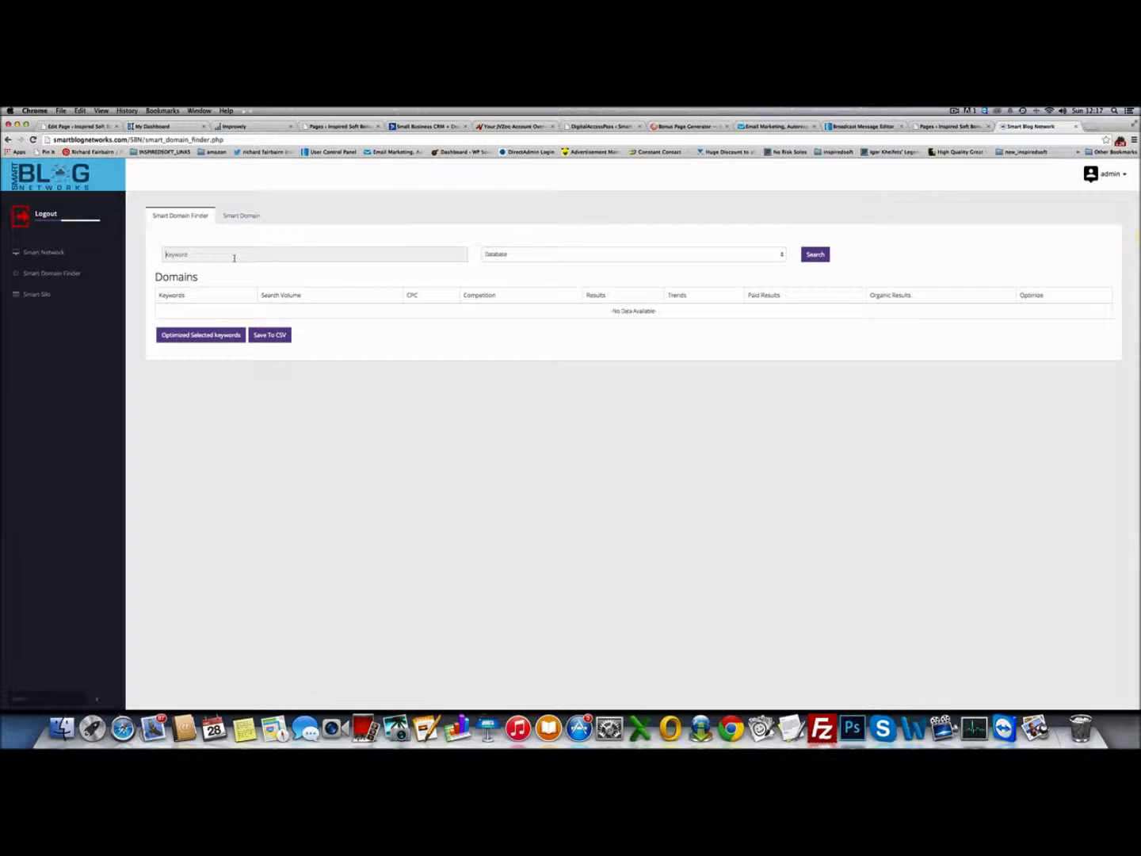
{"action": "type", "text": "expired domains"}
{"action": "triple_click", "coordinate": [221, 255]}
{"action": "left_click", "coordinate": [281, 270]}
{"action": "left_click", "coordinate": [523, 254]}
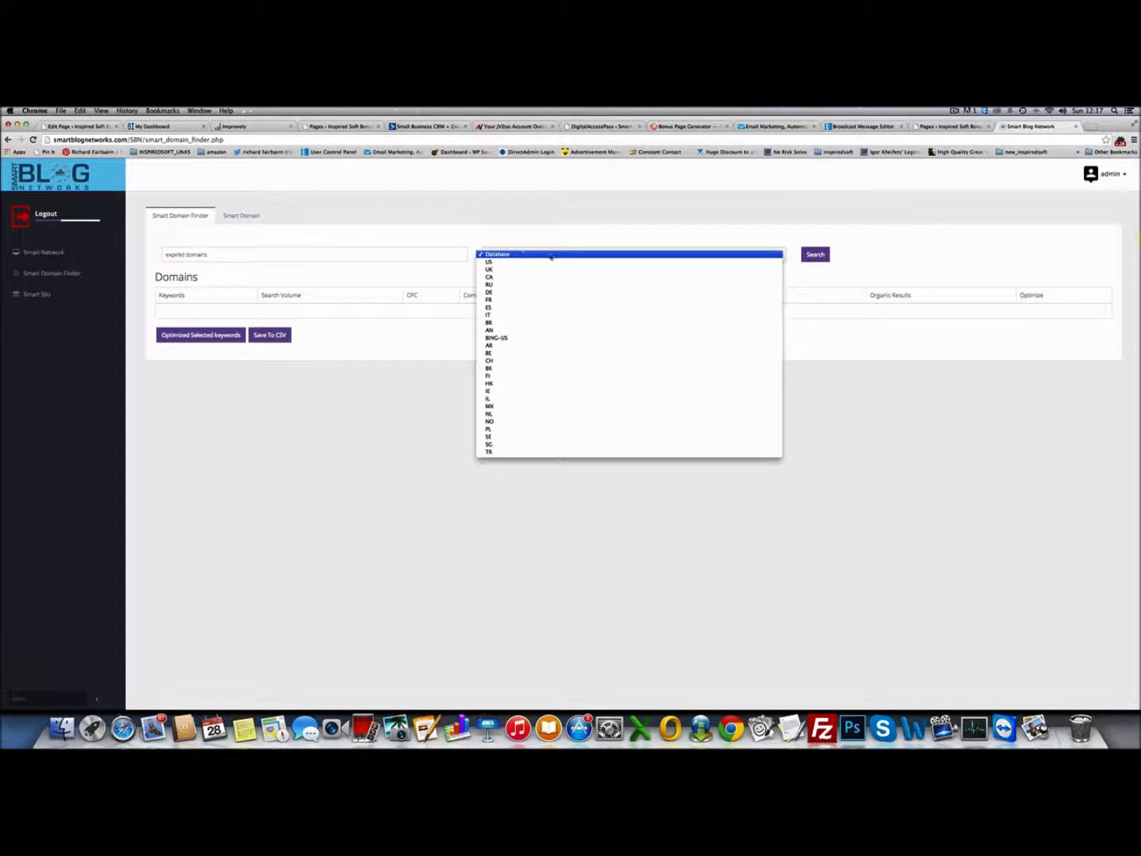
{"action": "left_click", "coordinate": [498, 263]}
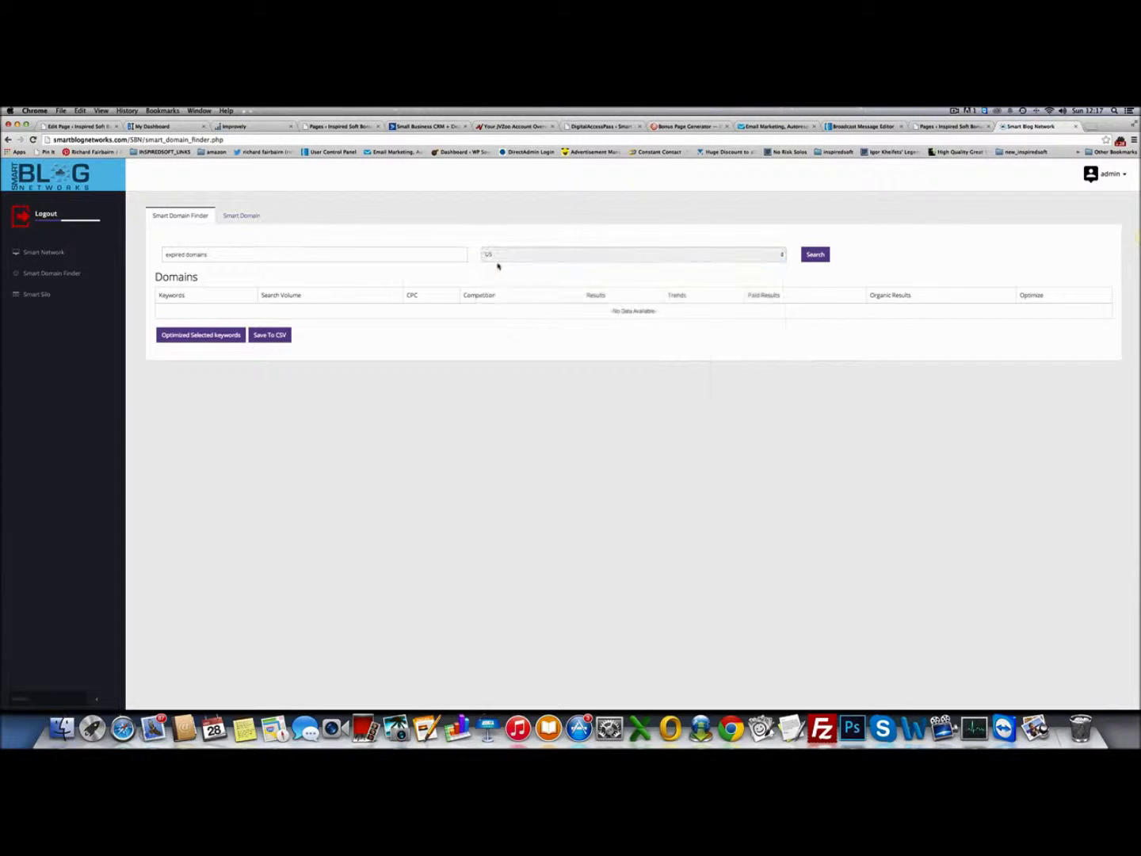
{"action": "left_click", "coordinate": [816, 255]}
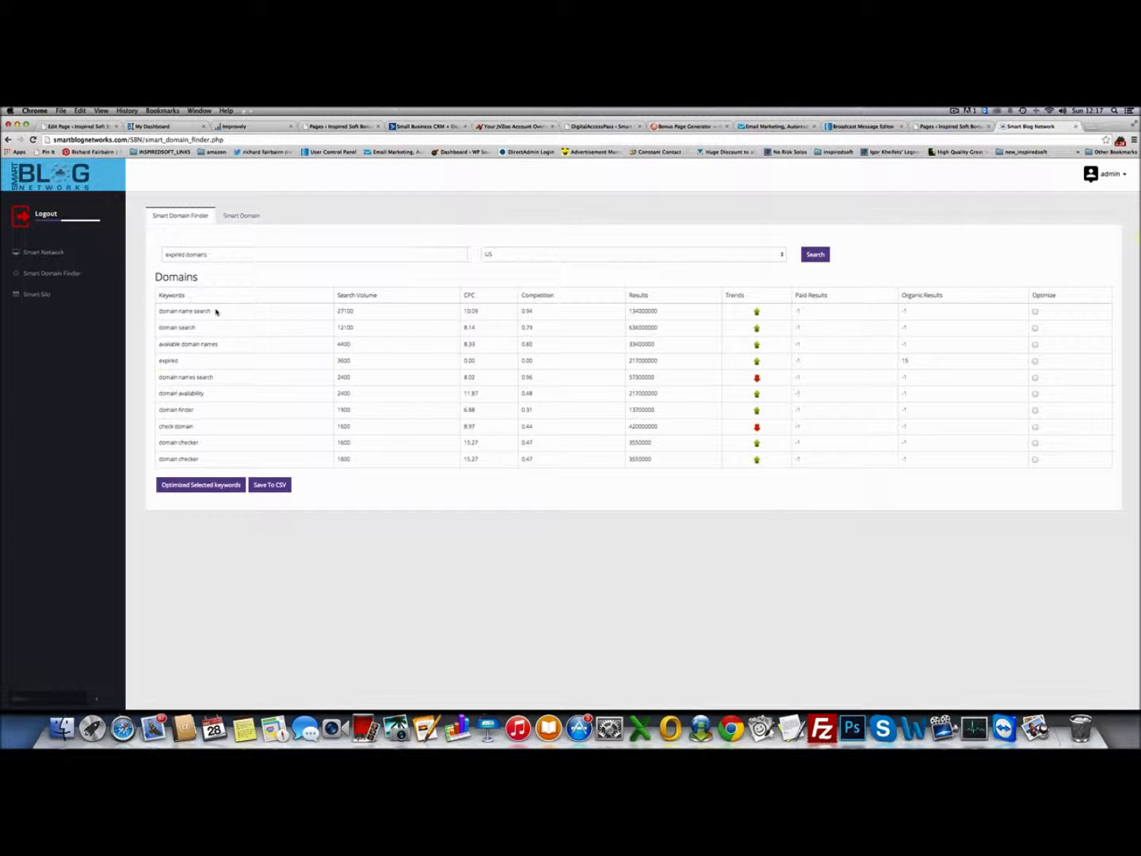
- Optimize domains for available domain names, domain names search and domain availability, then go to Smart Silo
{"action": "left_click_drag", "start_coordinate": [209, 259], "coordinate": [155, 269]}
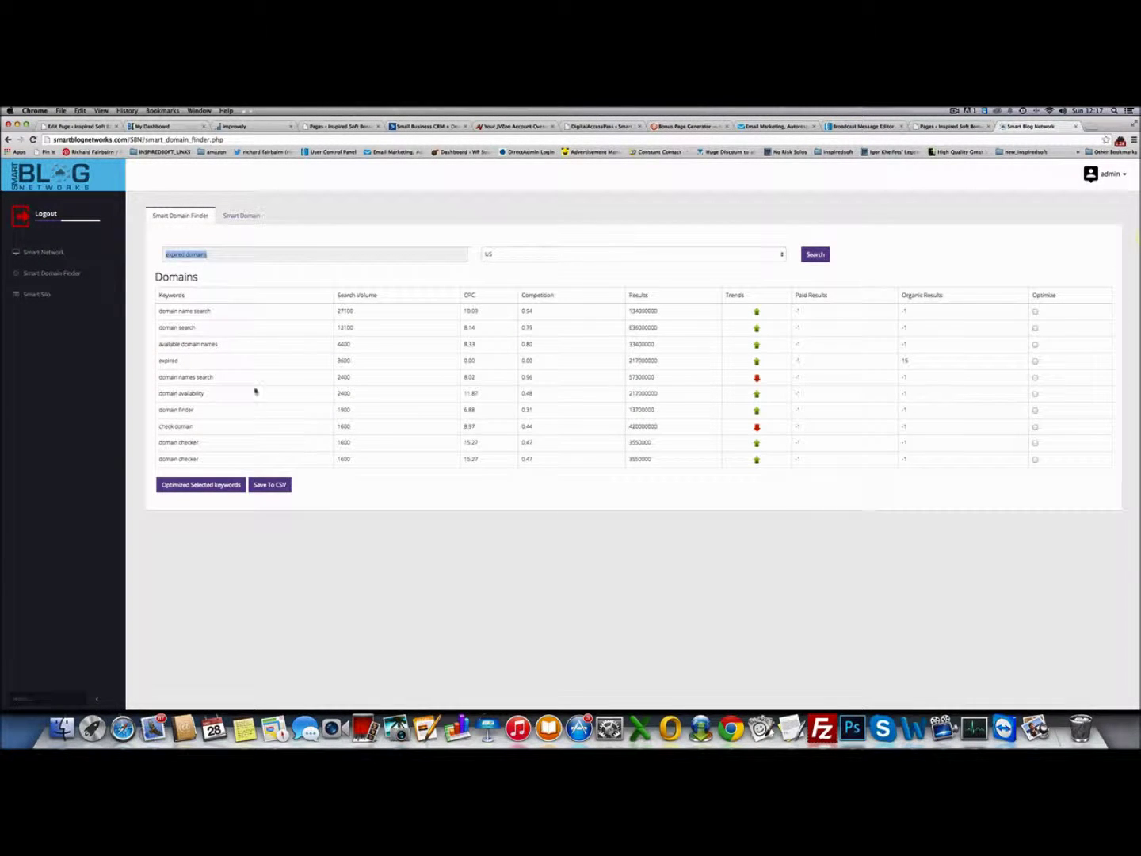
{"action": "left_click", "coordinate": [260, 300]}
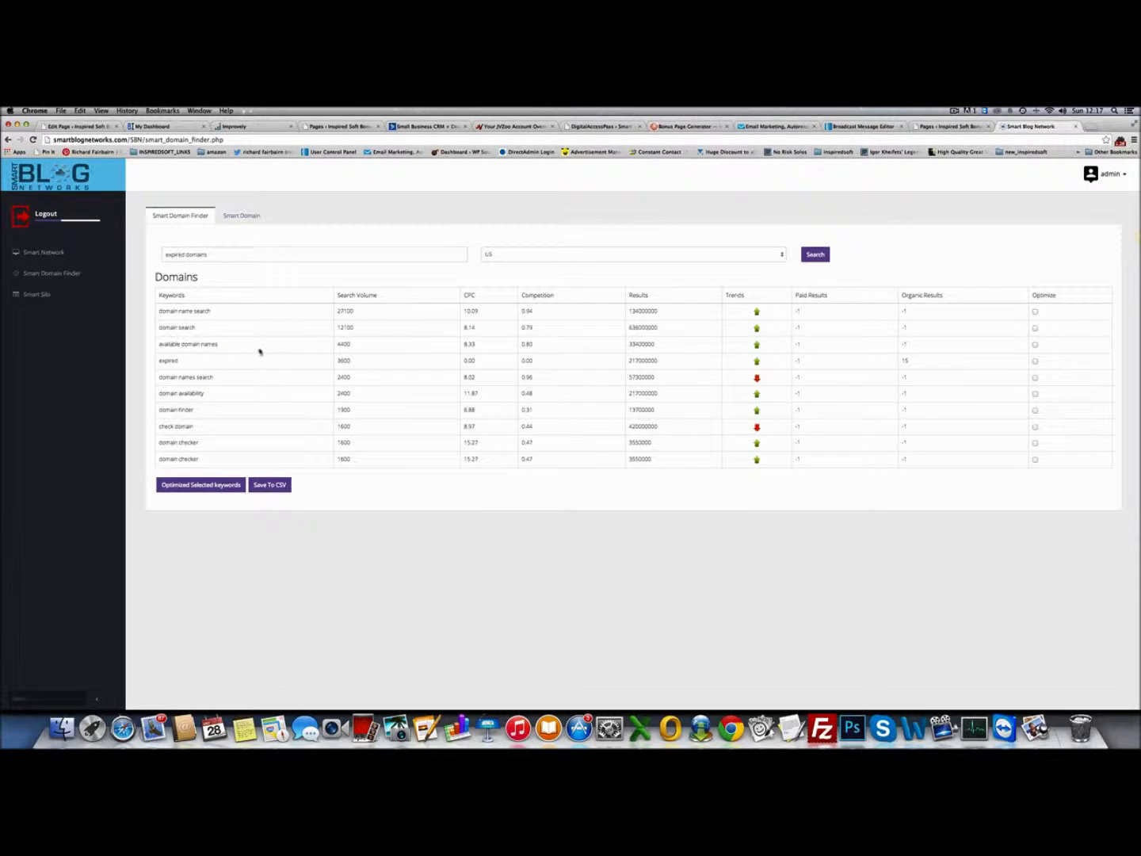
{"action": "left_click", "coordinate": [1035, 345]}
{"action": "left_click", "coordinate": [1036, 378]}
{"action": "left_click", "coordinate": [1035, 394]}
{"action": "left_click", "coordinate": [188, 485]}
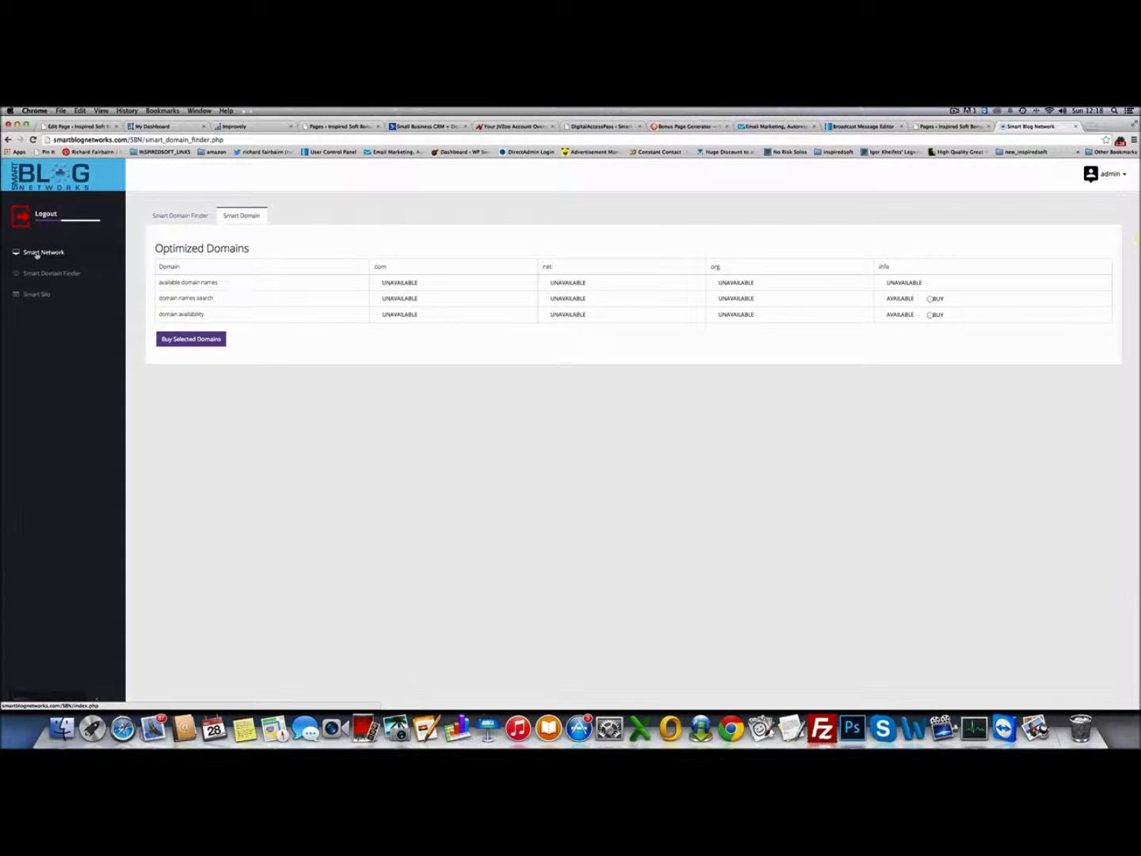
{"action": "left_click", "coordinate": [36, 297]}
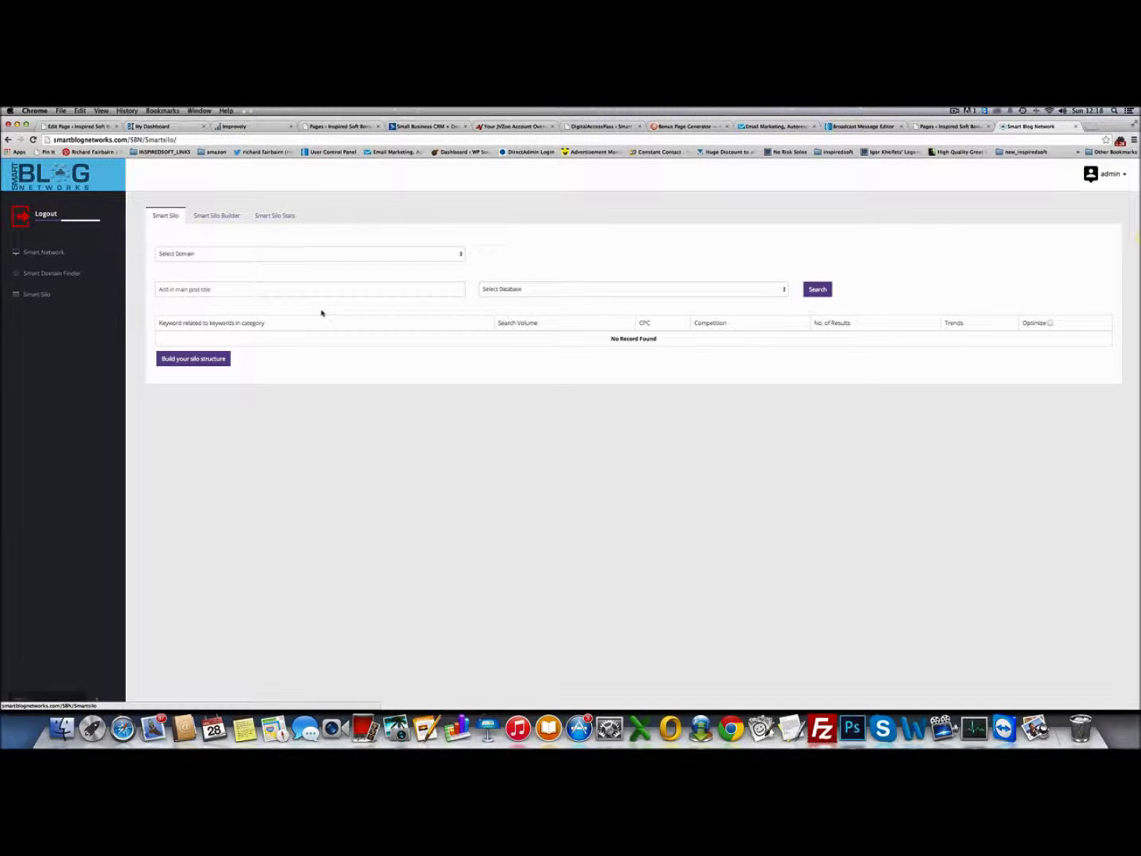
- For instantdomainsniper.com, search US keywords related to the title 'How To Buy Expired Domains'
{"action": "left_click", "coordinate": [37, 294]}
{"action": "left_click", "coordinate": [432, 255]}
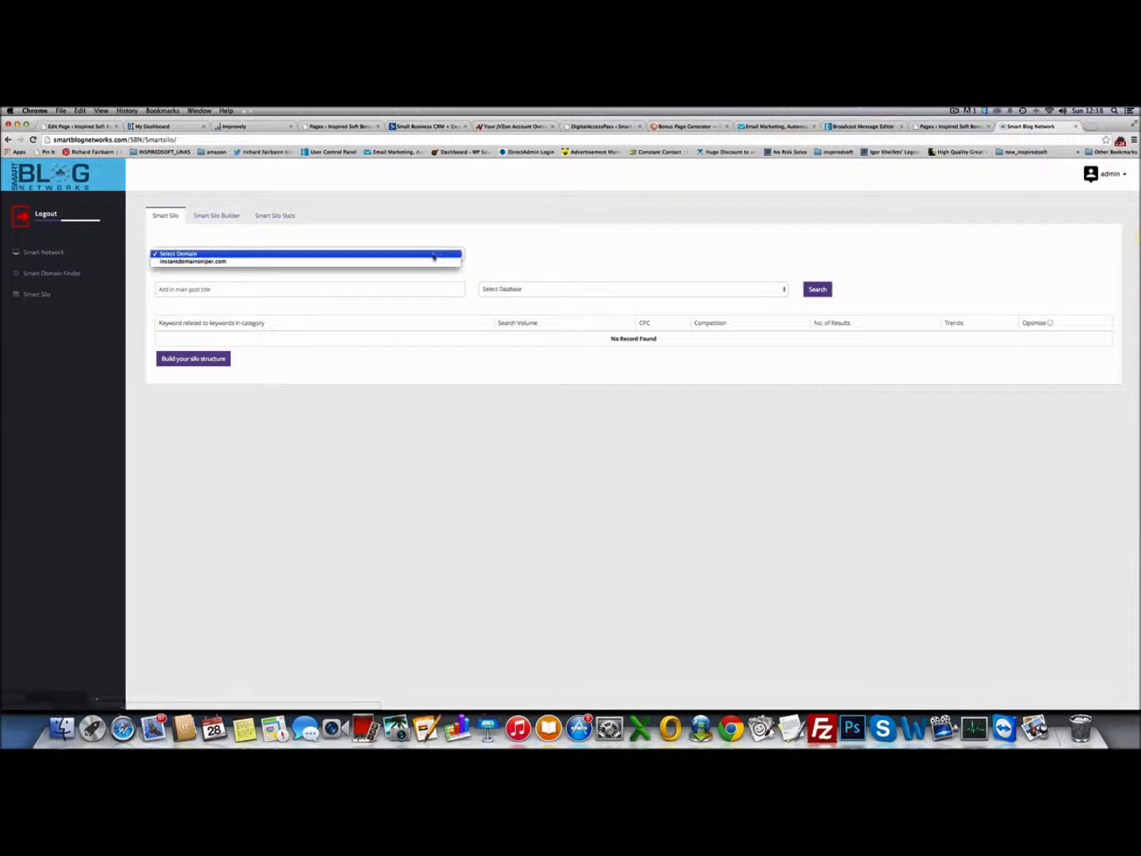
{"action": "left_click", "coordinate": [377, 262]}
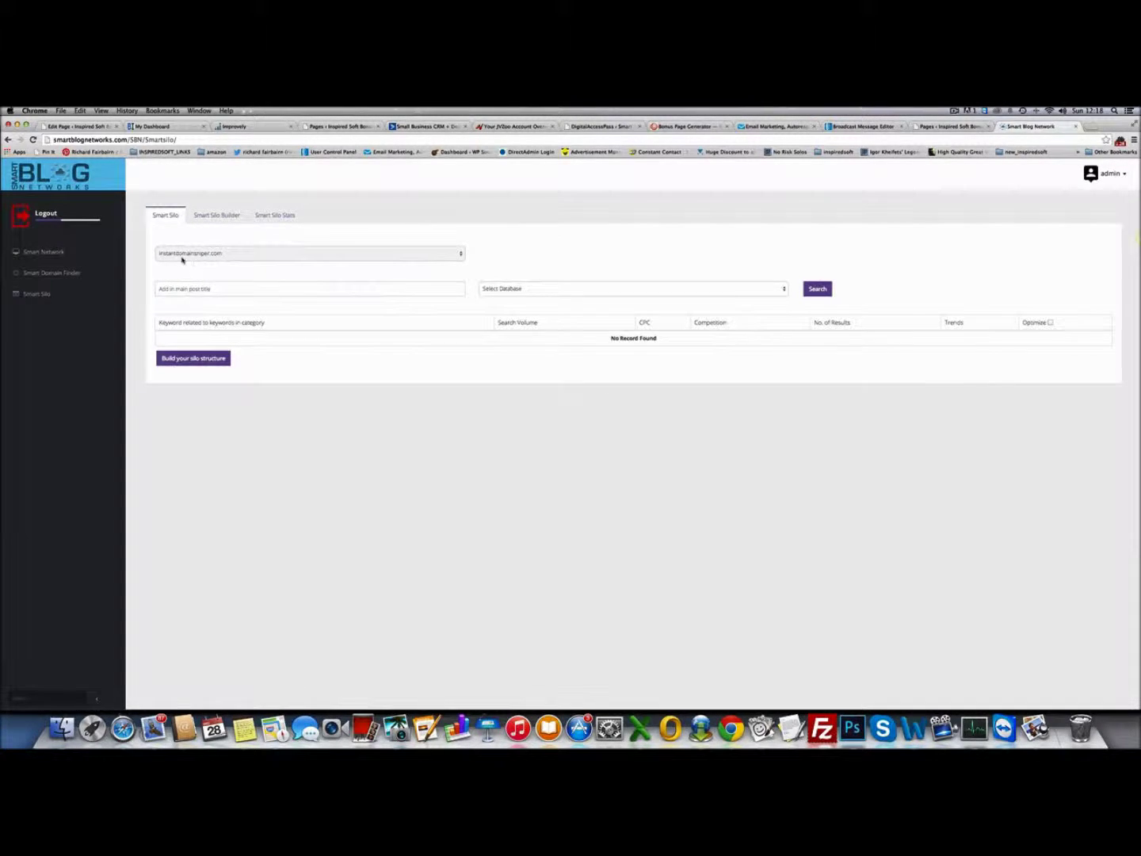
{"action": "left_click", "coordinate": [232, 293]}
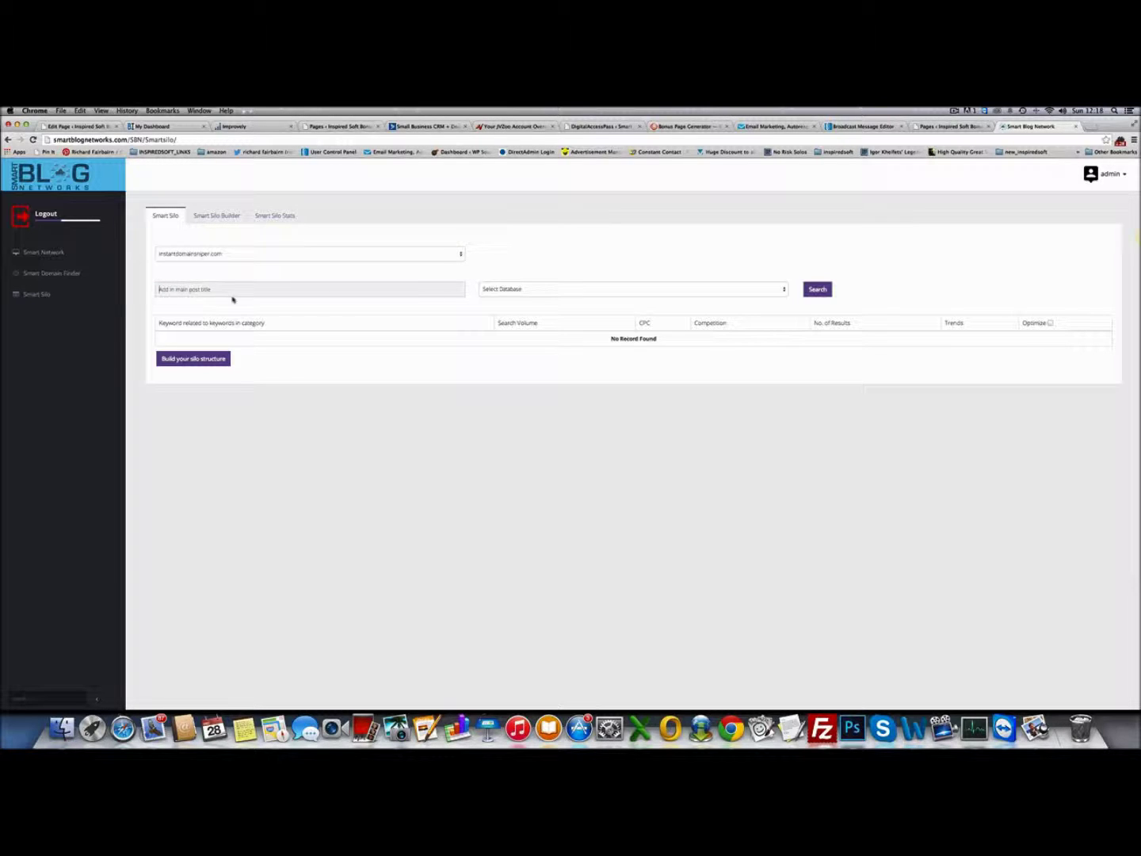
{"action": "type", "text": "Ex"}
{"action": "type", "text": "Hija"}
{"action": "type", "text": "omains"}
{"action": "left_click", "coordinate": [610, 290]}
{"action": "left_click", "coordinate": [547, 303]}
{"action": "left_click", "coordinate": [513, 291]}
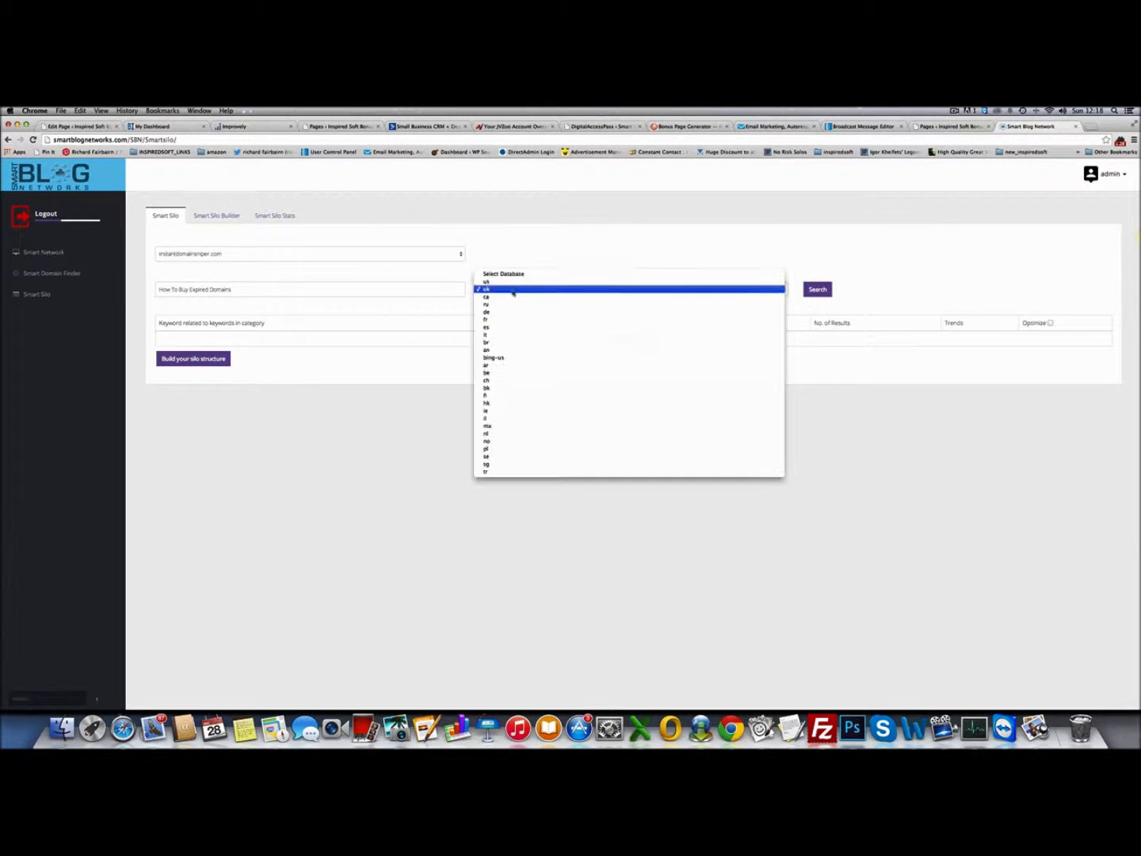
{"action": "left_click", "coordinate": [514, 287]}
{"action": "left_click", "coordinate": [817, 290]}
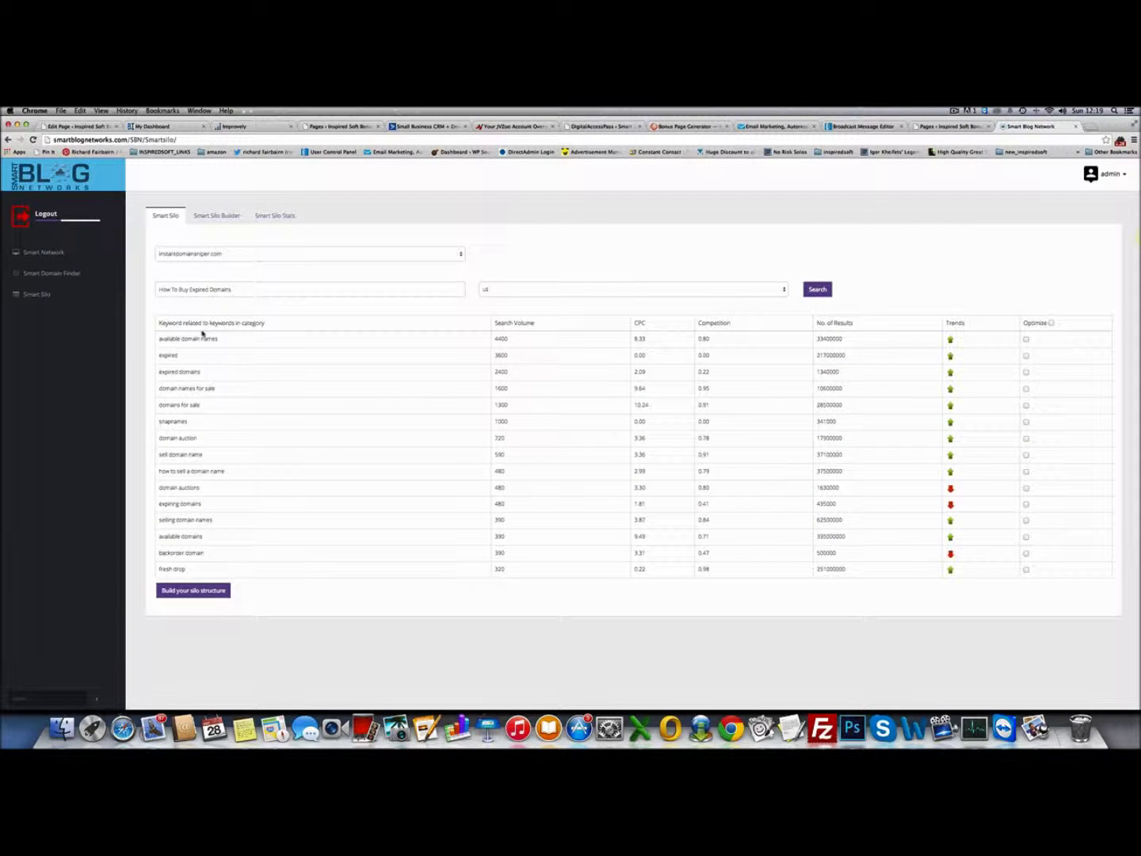
- Tick Optimize for available domain names, domain names for sale and how to sell a domain name, then generate the silo
{"action": "triple_click", "coordinate": [308, 290]}
{"action": "left_click", "coordinate": [1027, 339]}
{"action": "left_click", "coordinate": [1026, 390]}
{"action": "left_click", "coordinate": [1027, 472]}
{"action": "triple_click", "coordinate": [318, 288]}
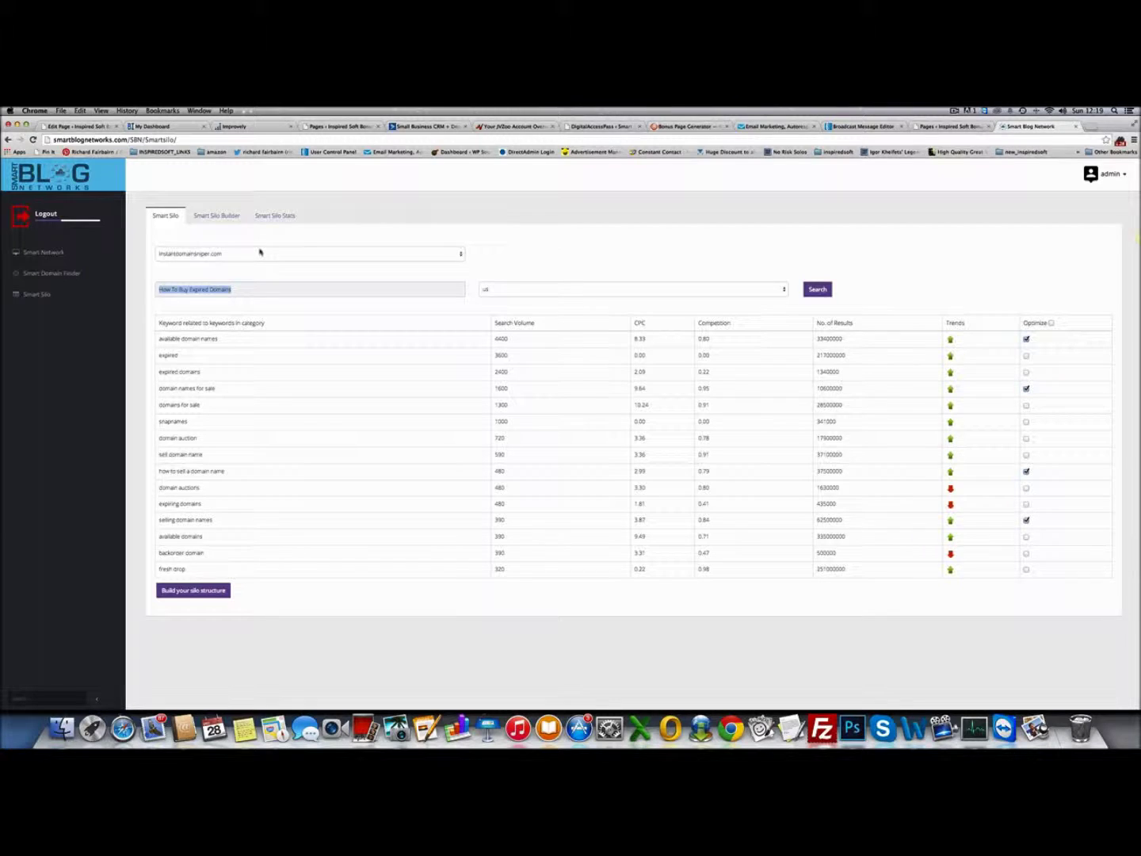
{"action": "left_click", "coordinate": [248, 304]}
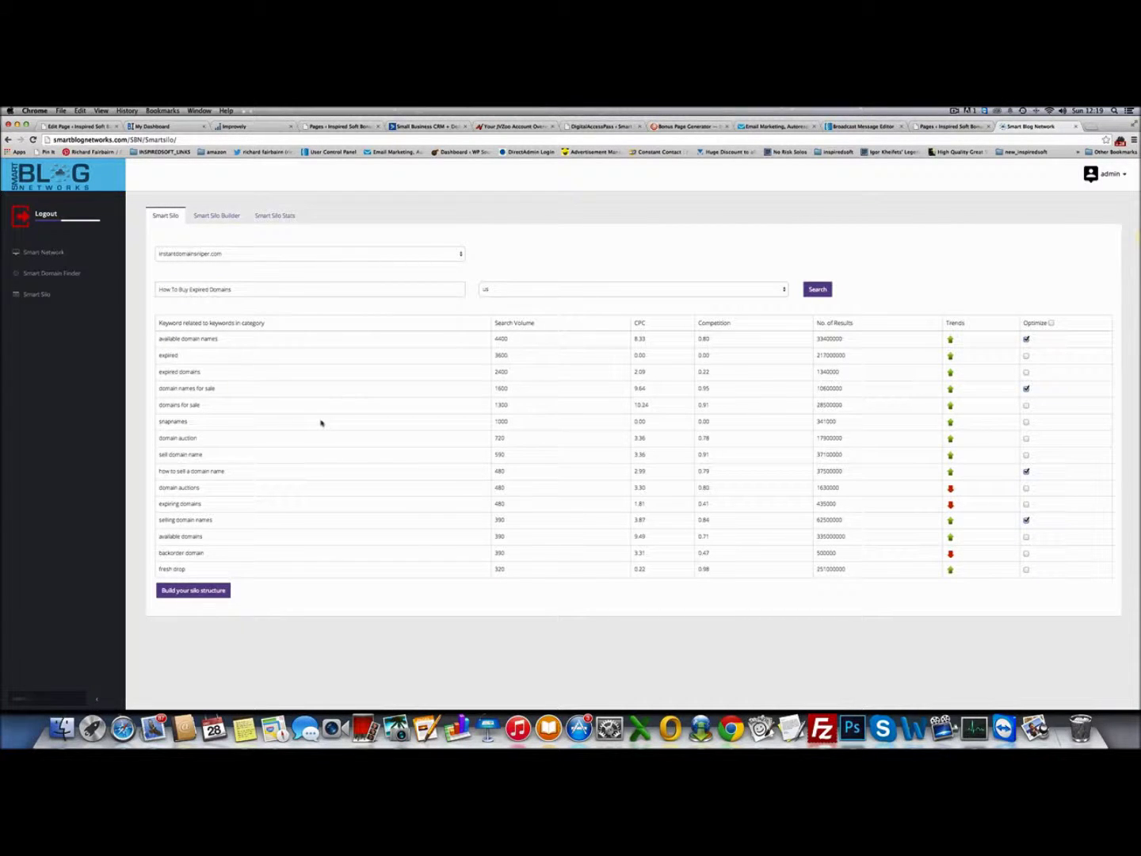
{"action": "left_click", "coordinate": [234, 290]}
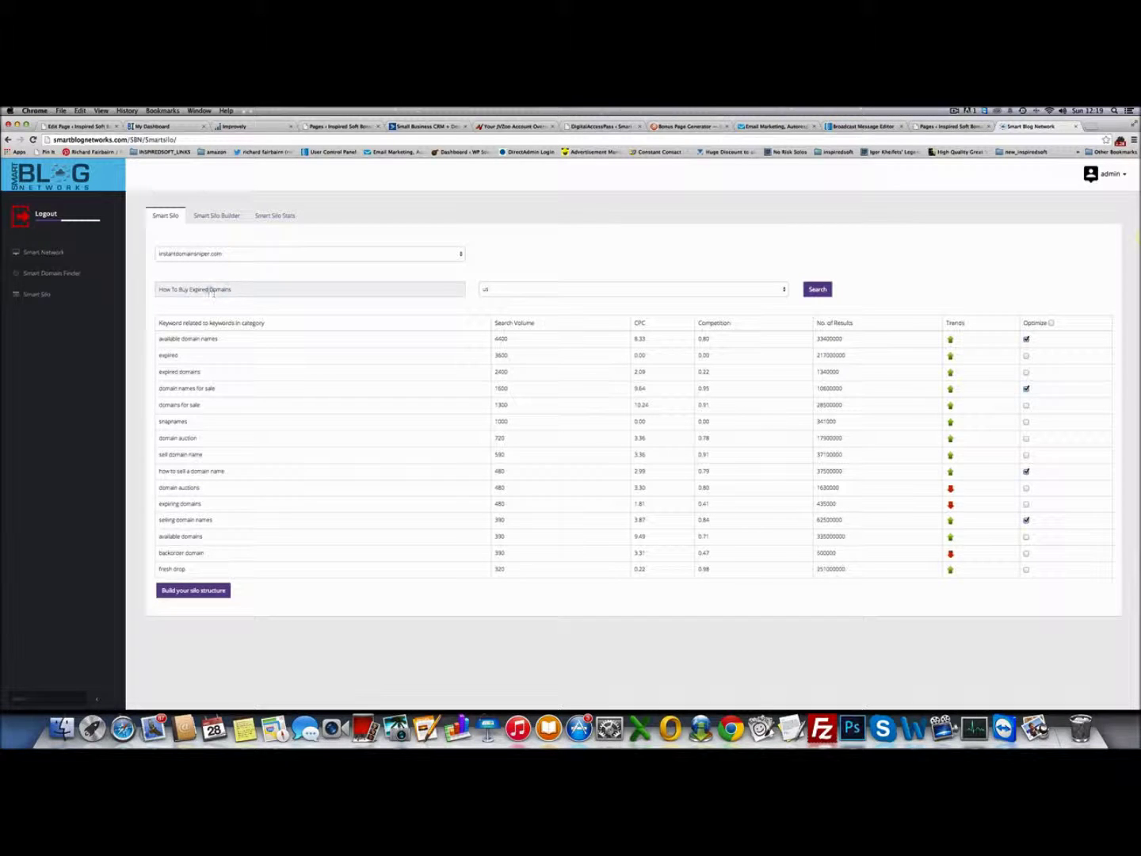
{"action": "triple_click", "coordinate": [212, 292]}
{"action": "left_click", "coordinate": [203, 592]}
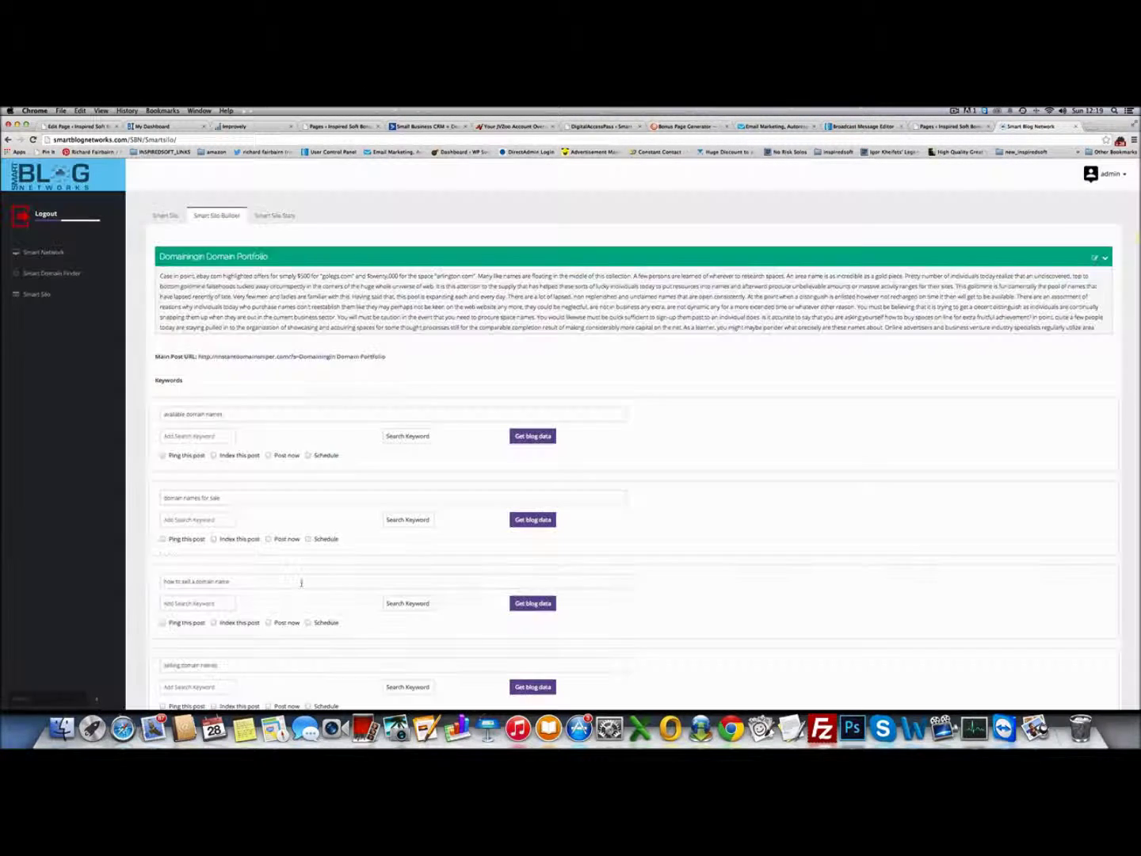
- Fetch blog data for available domain names, bringing in a How To Register In Domain Name article
{"action": "scroll", "coordinate": [497, 323], "scroll_direction": "down", "scroll_amount": 3}
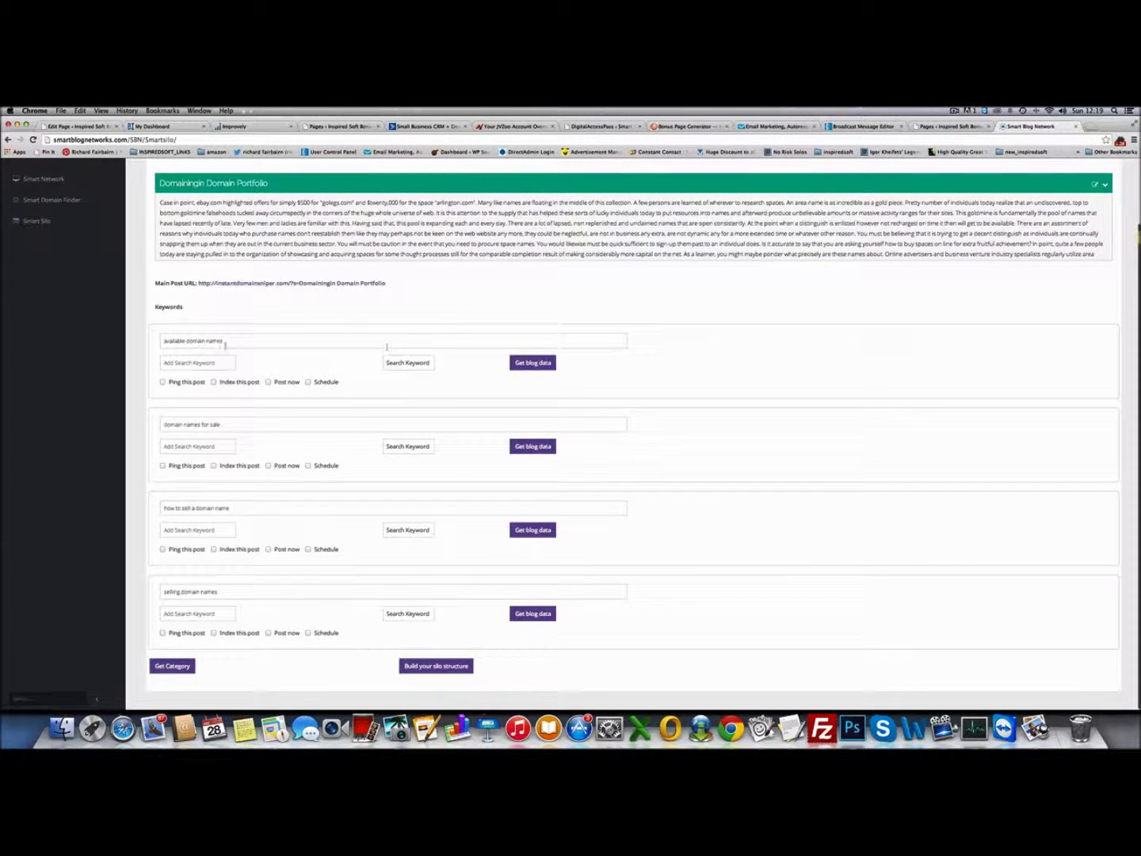
{"action": "left_click_drag", "start_coordinate": [231, 340], "coordinate": [132, 340]}
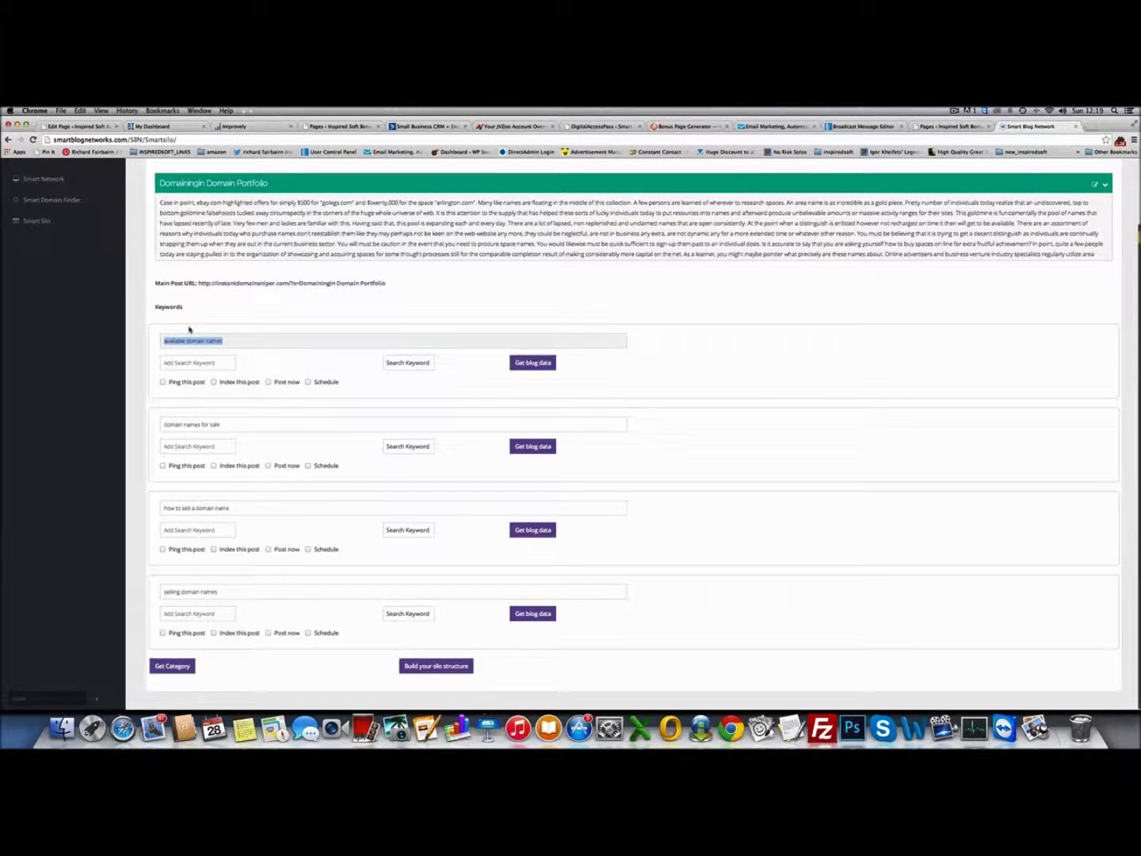
{"action": "left_click", "coordinate": [527, 364]}
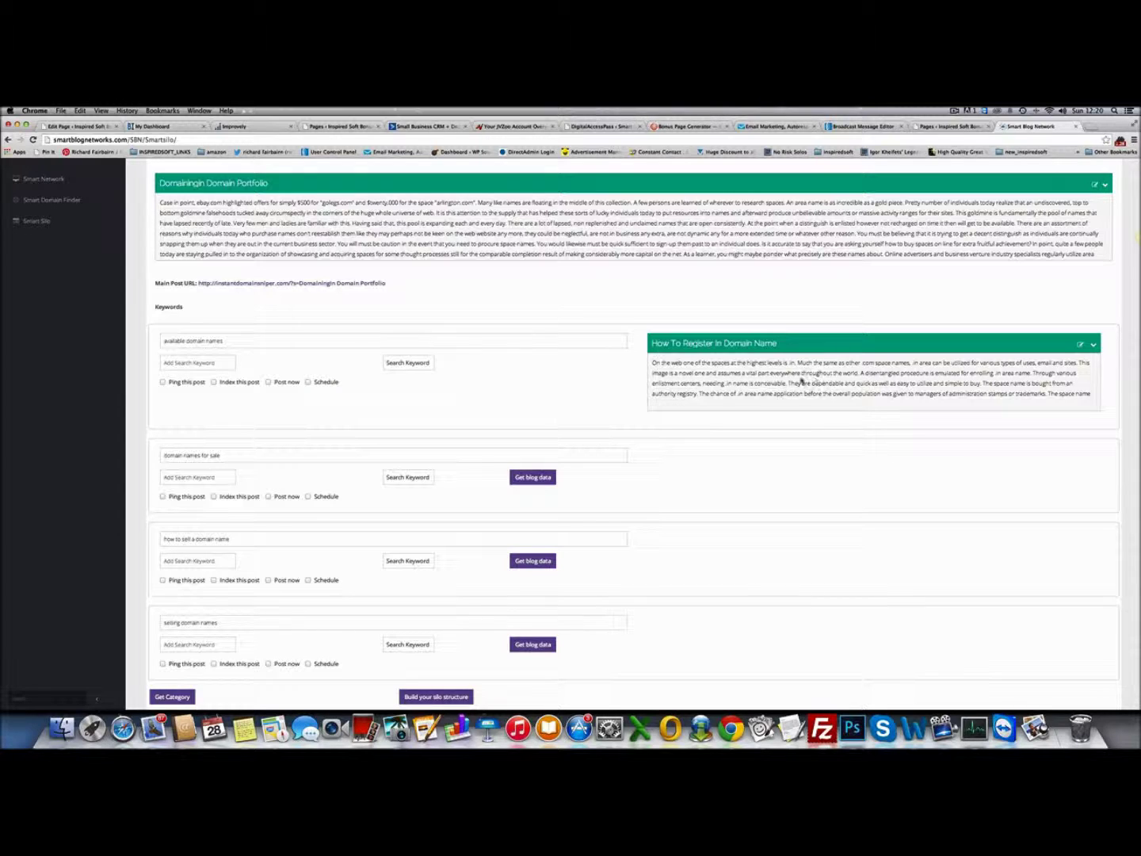
{"action": "scroll", "coordinate": [800, 383], "scroll_direction": "up", "scroll_amount": 1}
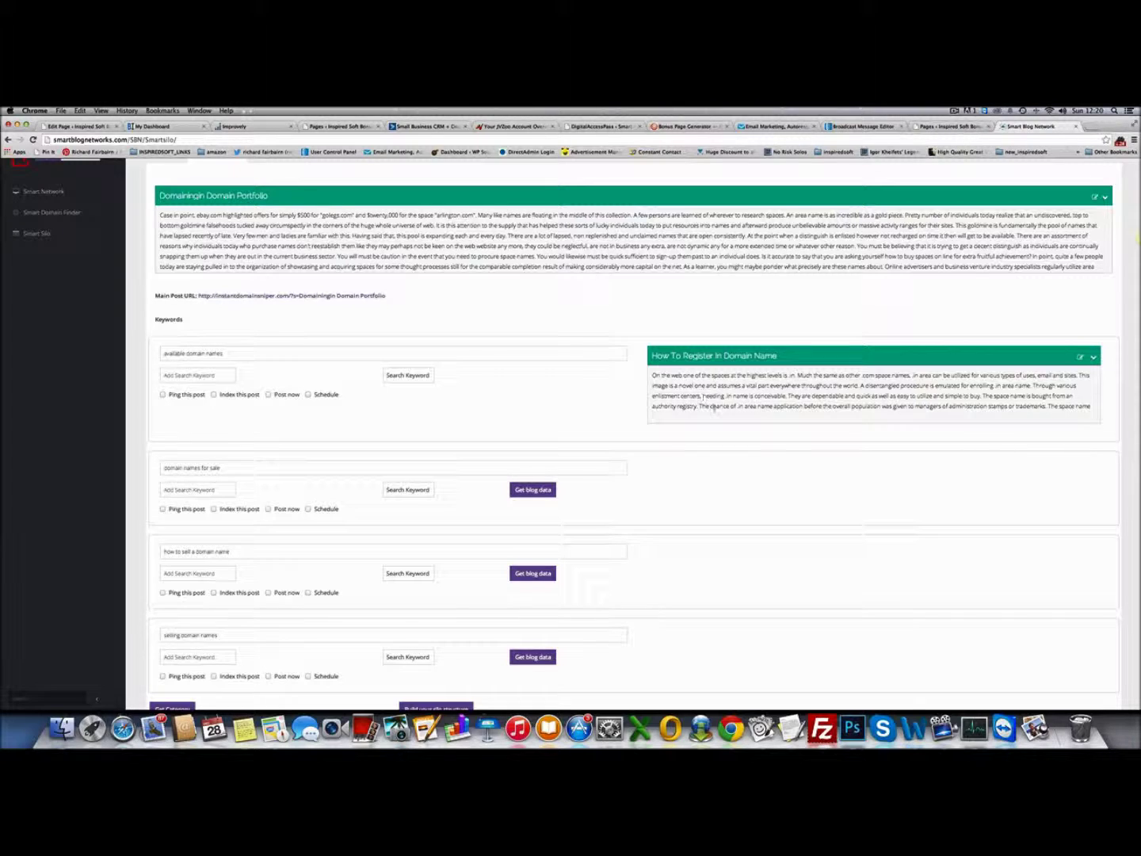
- Copy 'authority' from the blog article into Add Search Keyword and run the keyword search
{"action": "triple_click", "coordinate": [675, 406]}
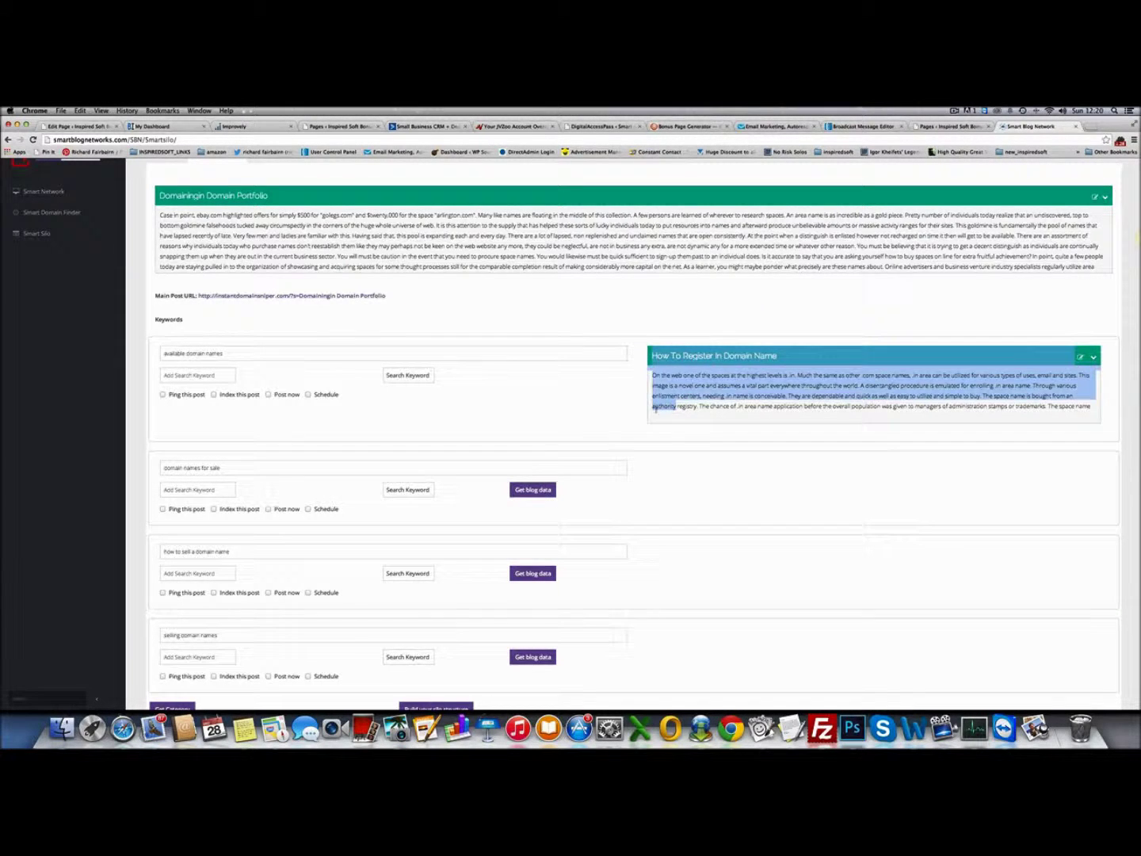
{"action": "left_click", "coordinate": [675, 406]}
{"action": "double_click", "coordinate": [675, 405]}
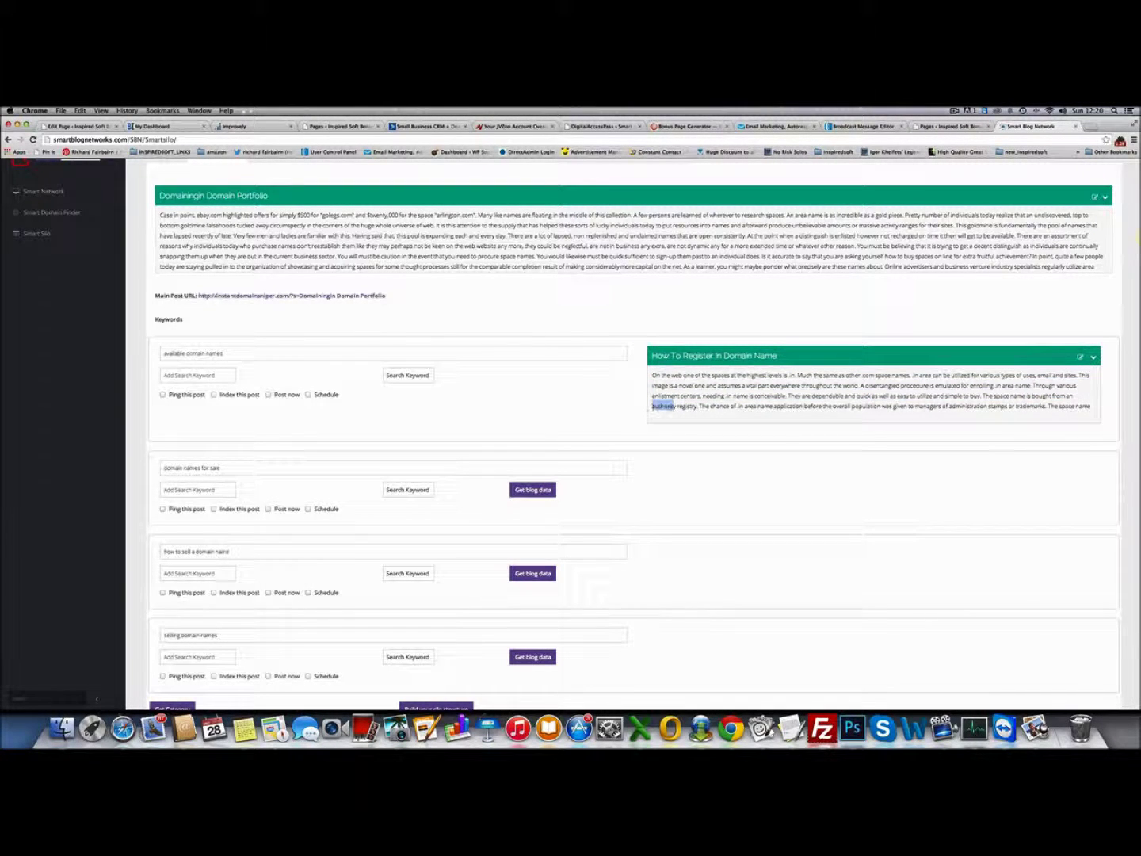
{"action": "right_click", "coordinate": [664, 406]}
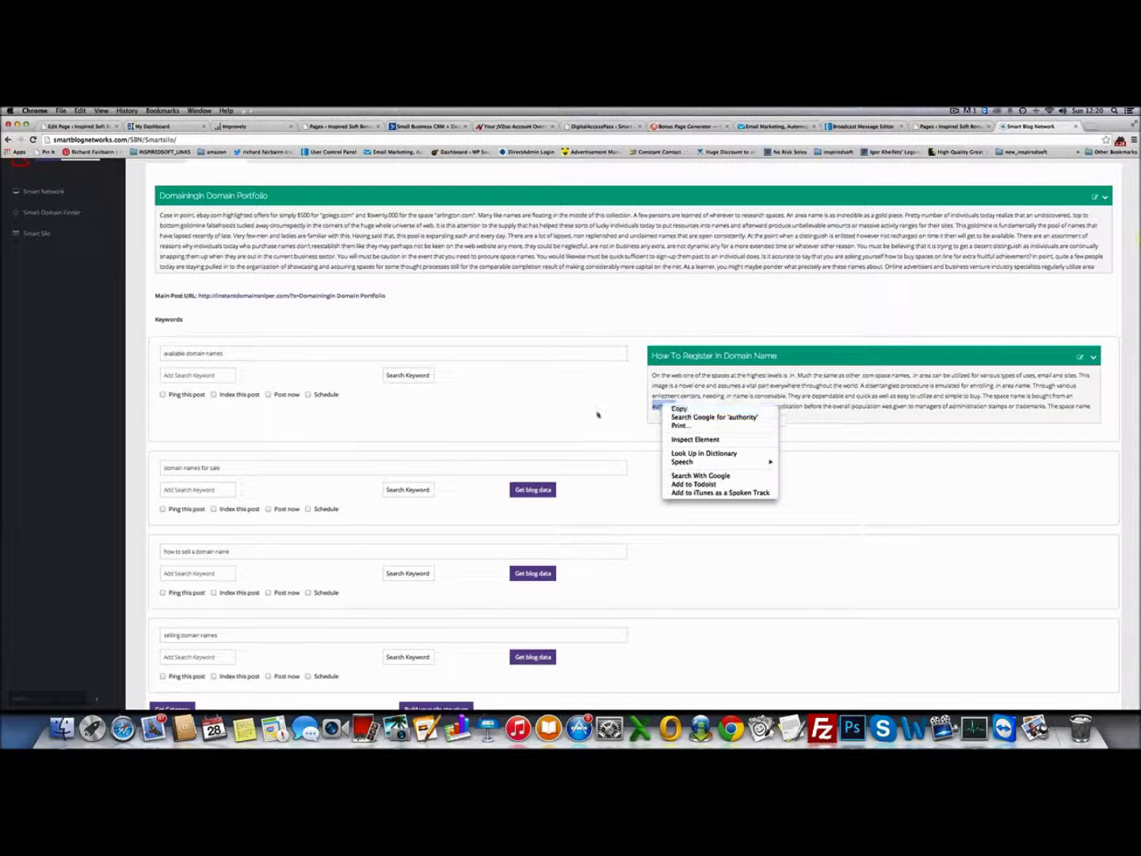
{"action": "left_click", "coordinate": [714, 458]}
{"action": "right_click", "coordinate": [198, 374]}
{"action": "left_click", "coordinate": [223, 409]}
{"action": "right_click", "coordinate": [195, 374]}
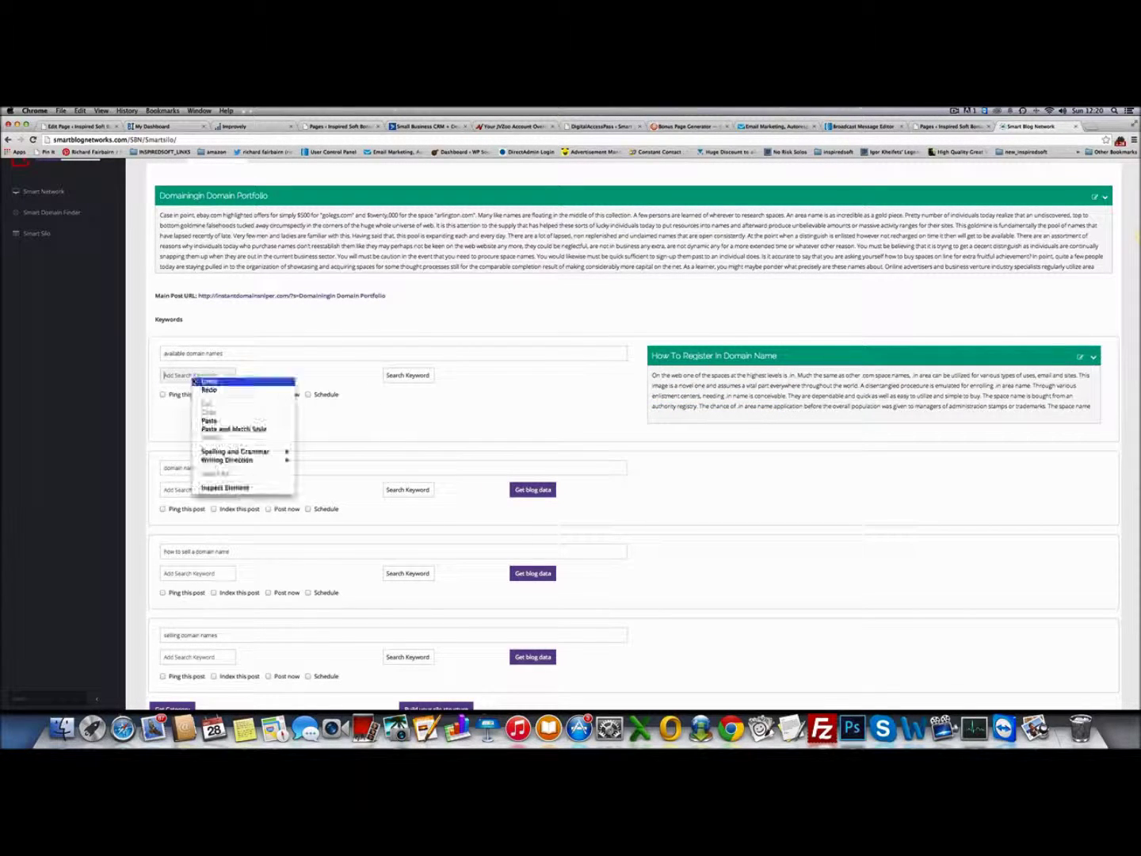
{"action": "left_click", "coordinate": [281, 420]}
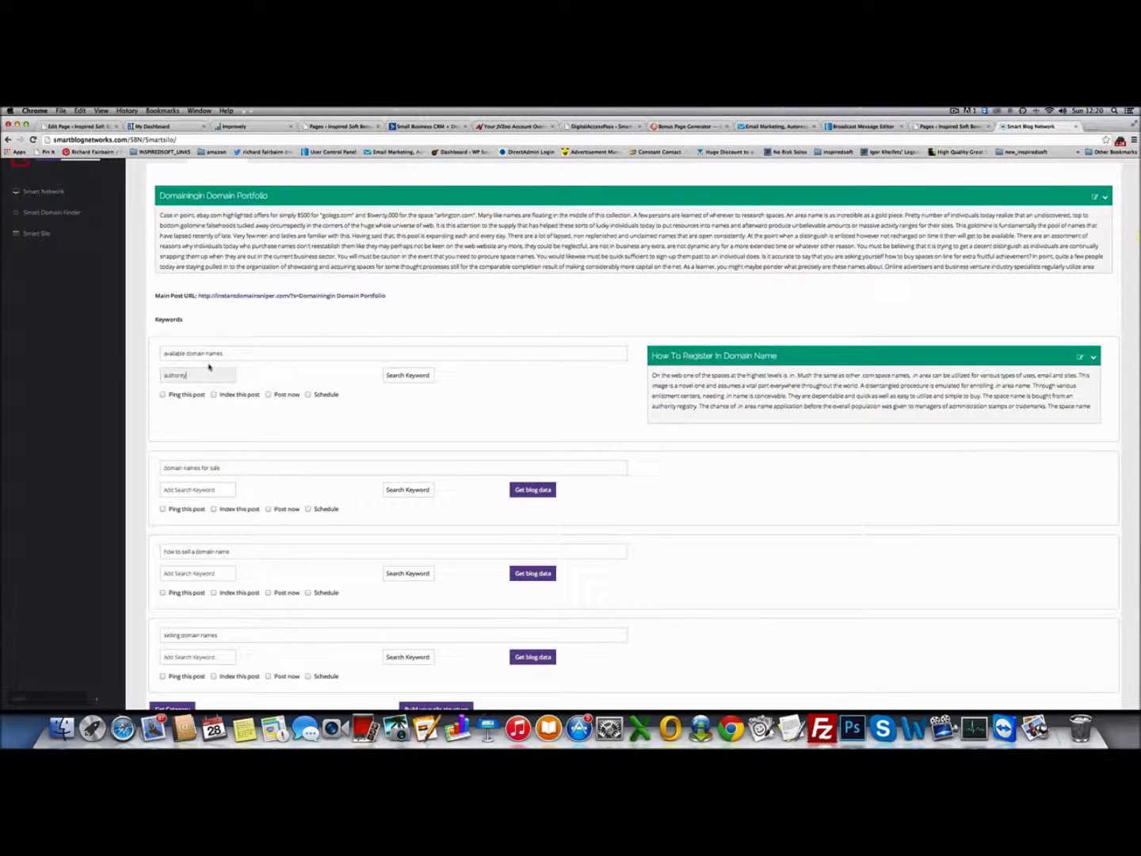
{"action": "left_click", "coordinate": [409, 375]}
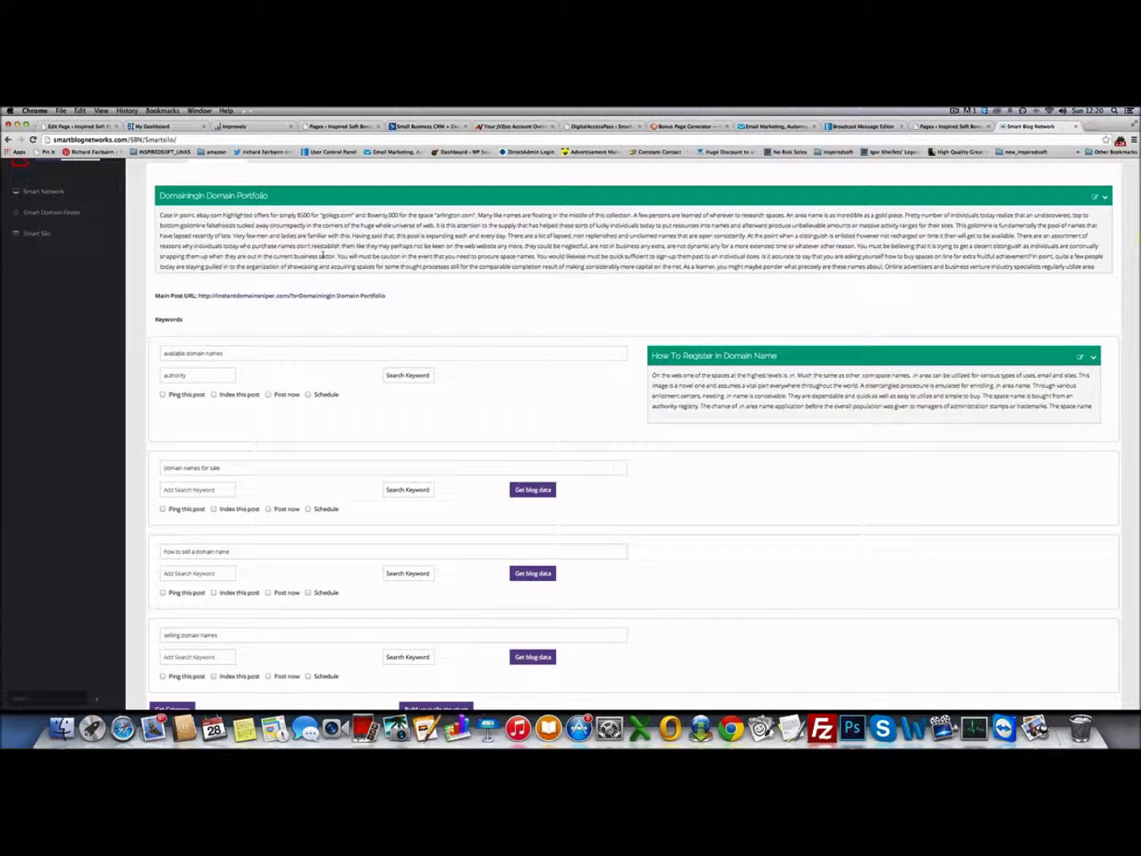
- Tick Ping this post and Index this post, leaving immediate publishing off
{"action": "left_click", "coordinate": [163, 395]}
{"action": "left_click", "coordinate": [214, 394]}
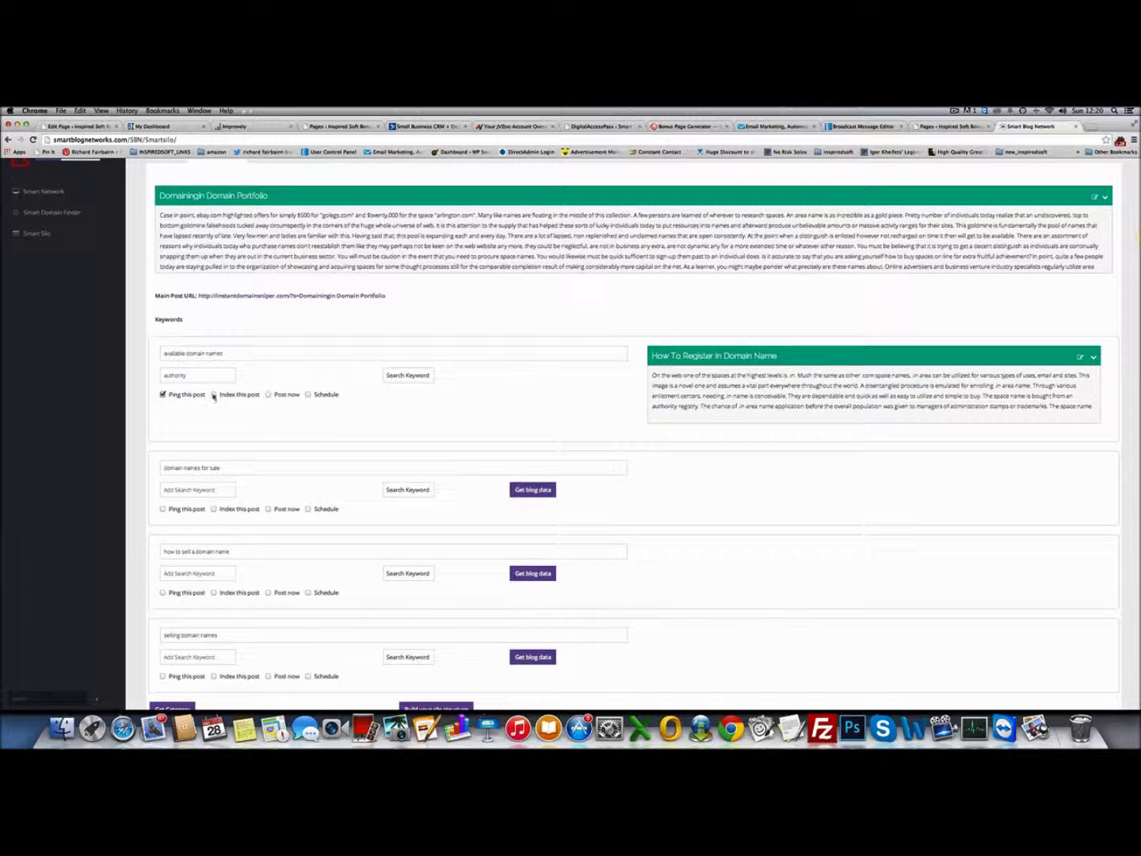
{"action": "left_click", "coordinate": [269, 395]}
{"action": "left_click", "coordinate": [269, 394]}
{"action": "scroll", "coordinate": [389, 420], "scroll_direction": "down", "scroll_amount": 2}
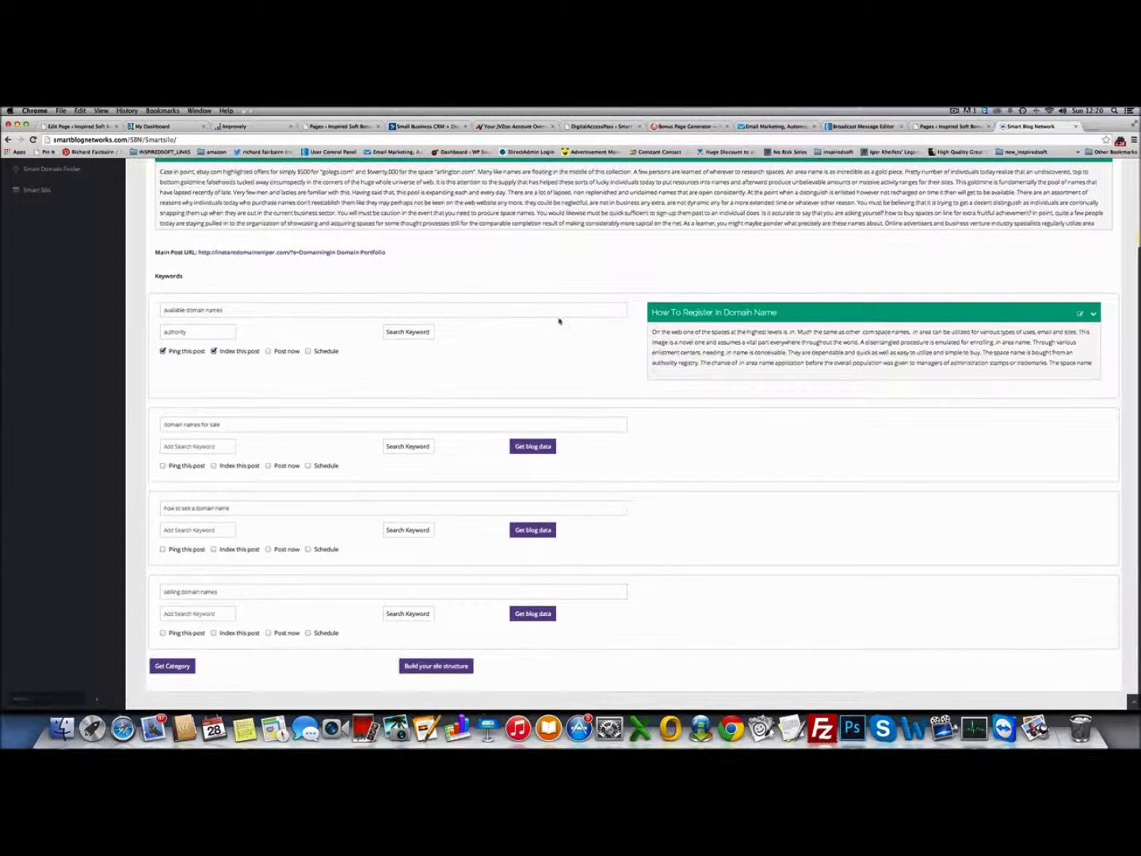
{"action": "scroll", "coordinate": [599, 658], "scroll_direction": "up", "scroll_amount": 3}
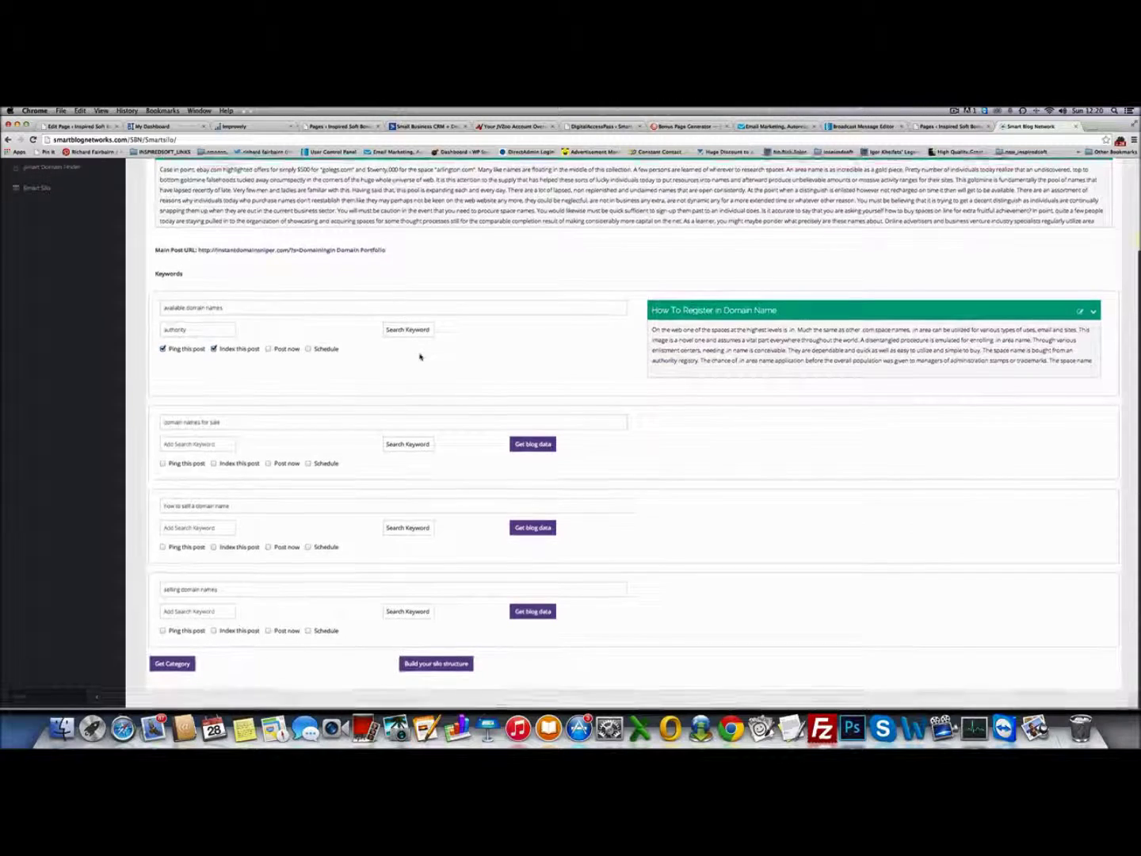
{"action": "scroll", "coordinate": [420, 355], "scroll_direction": "down", "scroll_amount": 3}
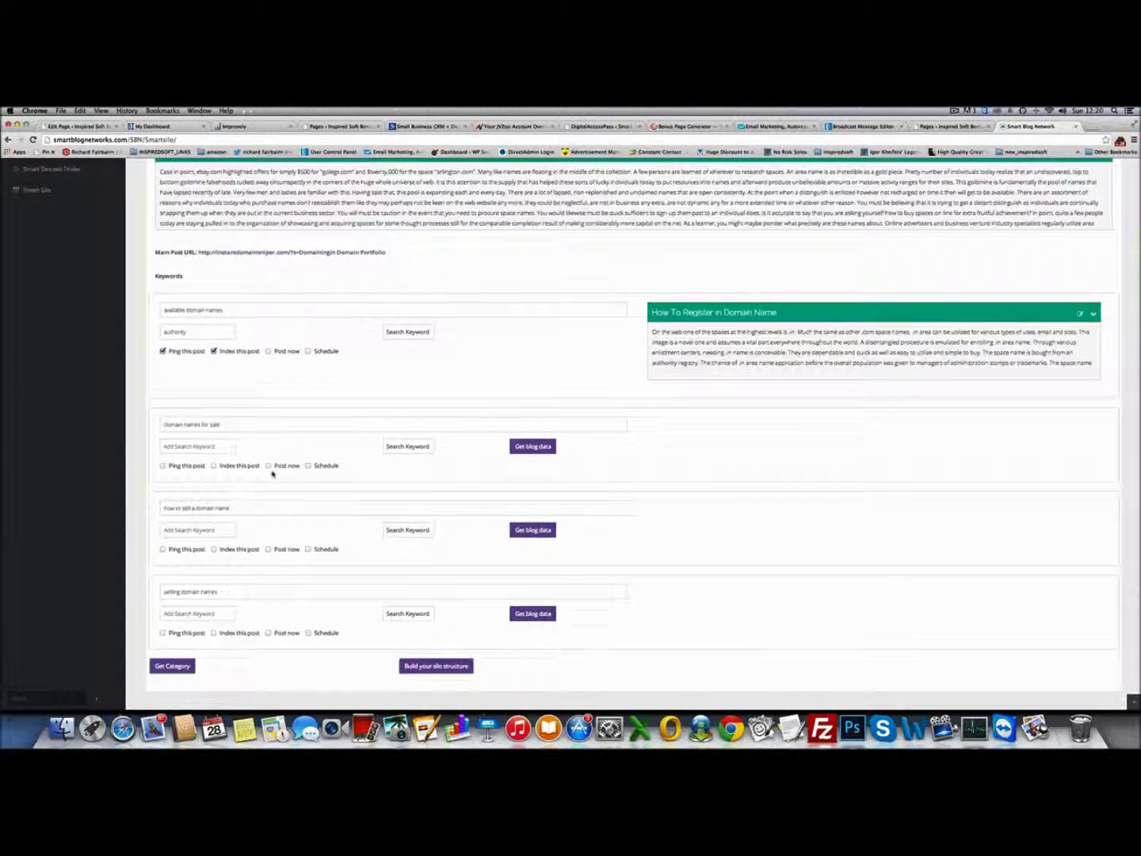
{"action": "scroll", "coordinate": [456, 459], "scroll_direction": "up", "scroll_amount": 3}
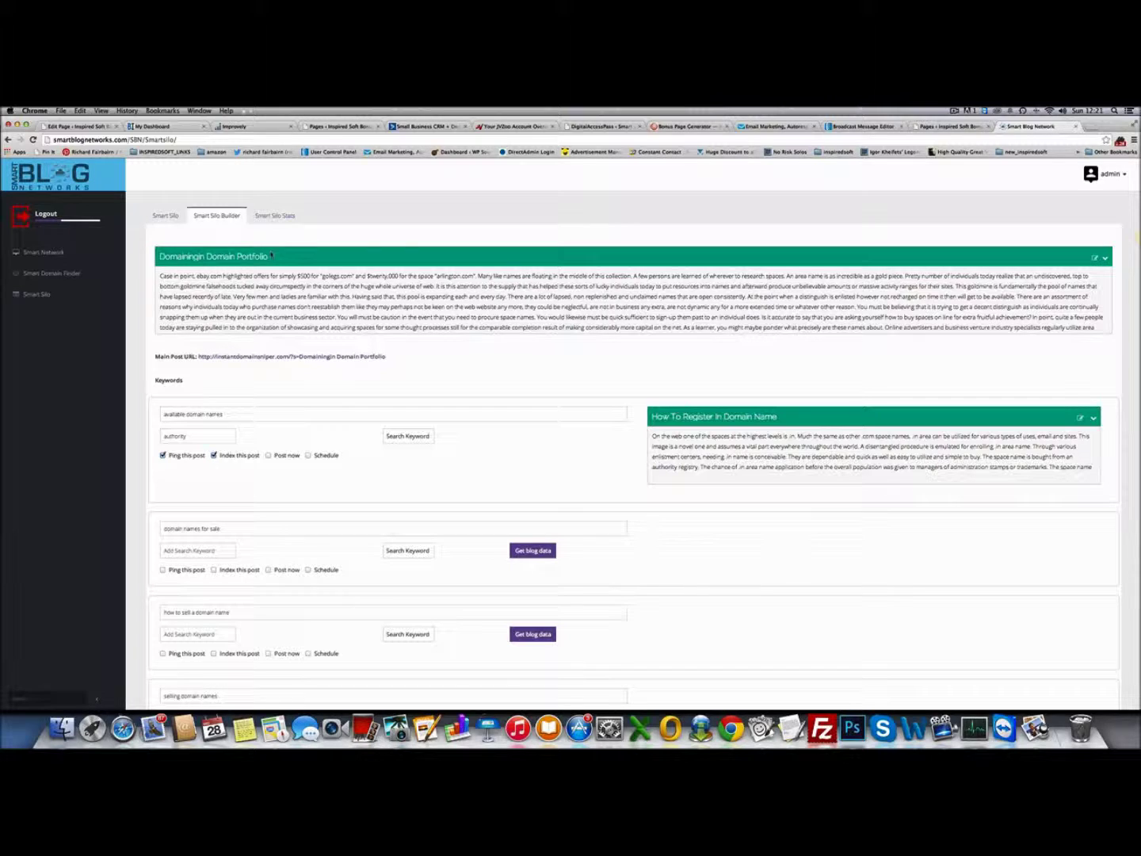
- Show Smart Silo Stats for instantdomainsniper.com's main post 'Expired Domains Are The Best': two posted, one scheduled
{"action": "left_click", "coordinate": [274, 216]}
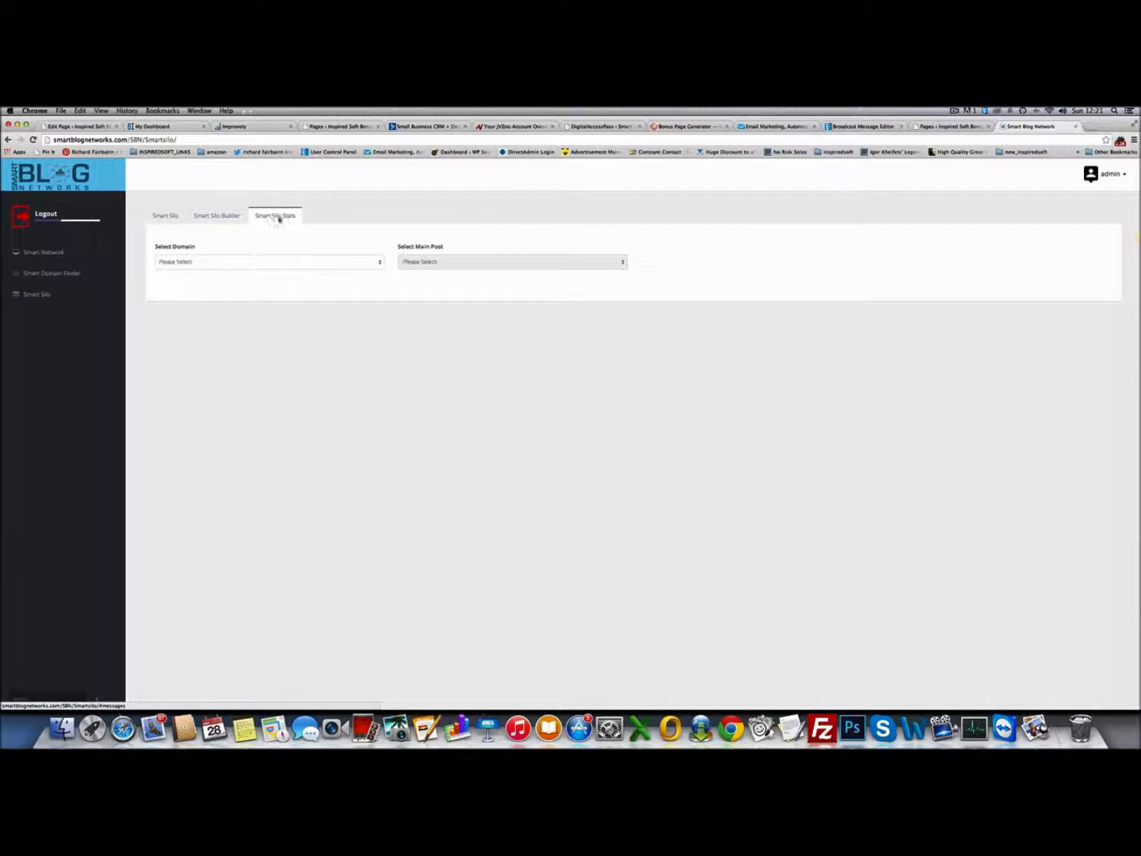
{"action": "left_click", "coordinate": [306, 263]}
{"action": "left_click", "coordinate": [224, 269]}
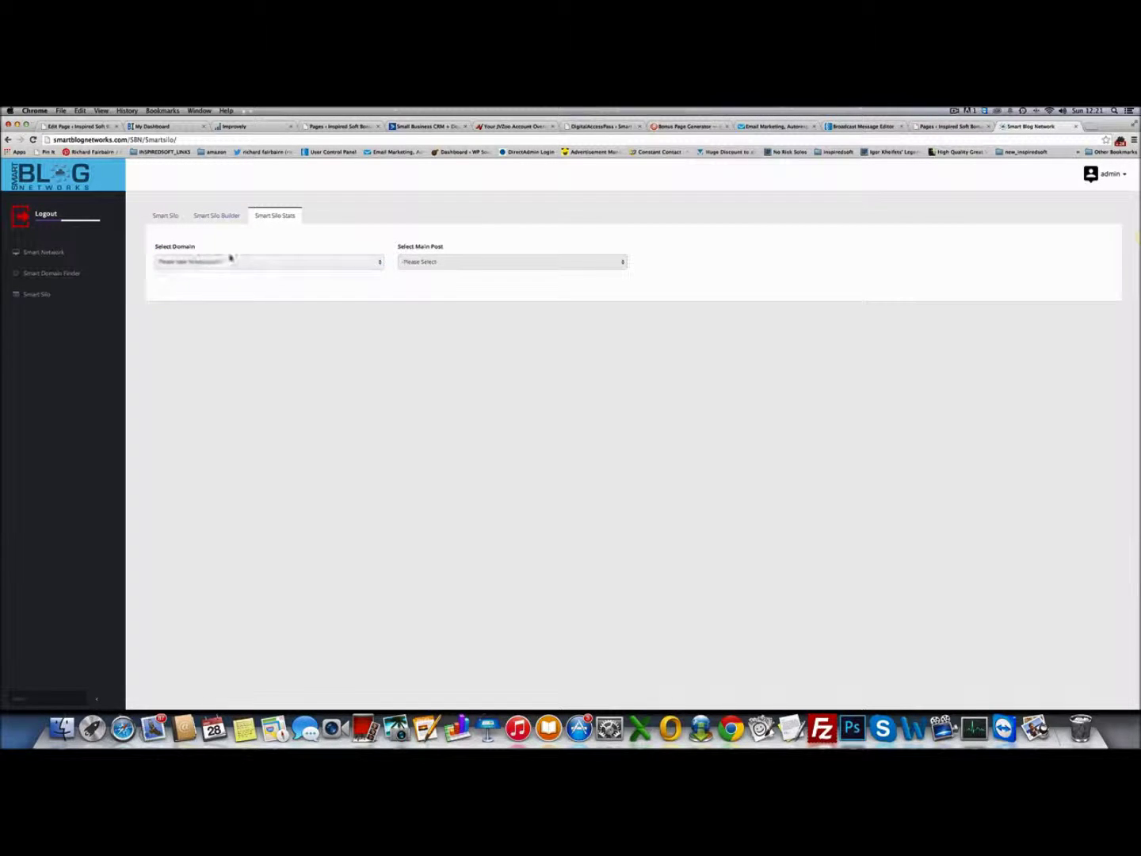
{"action": "left_click", "coordinate": [445, 260]}
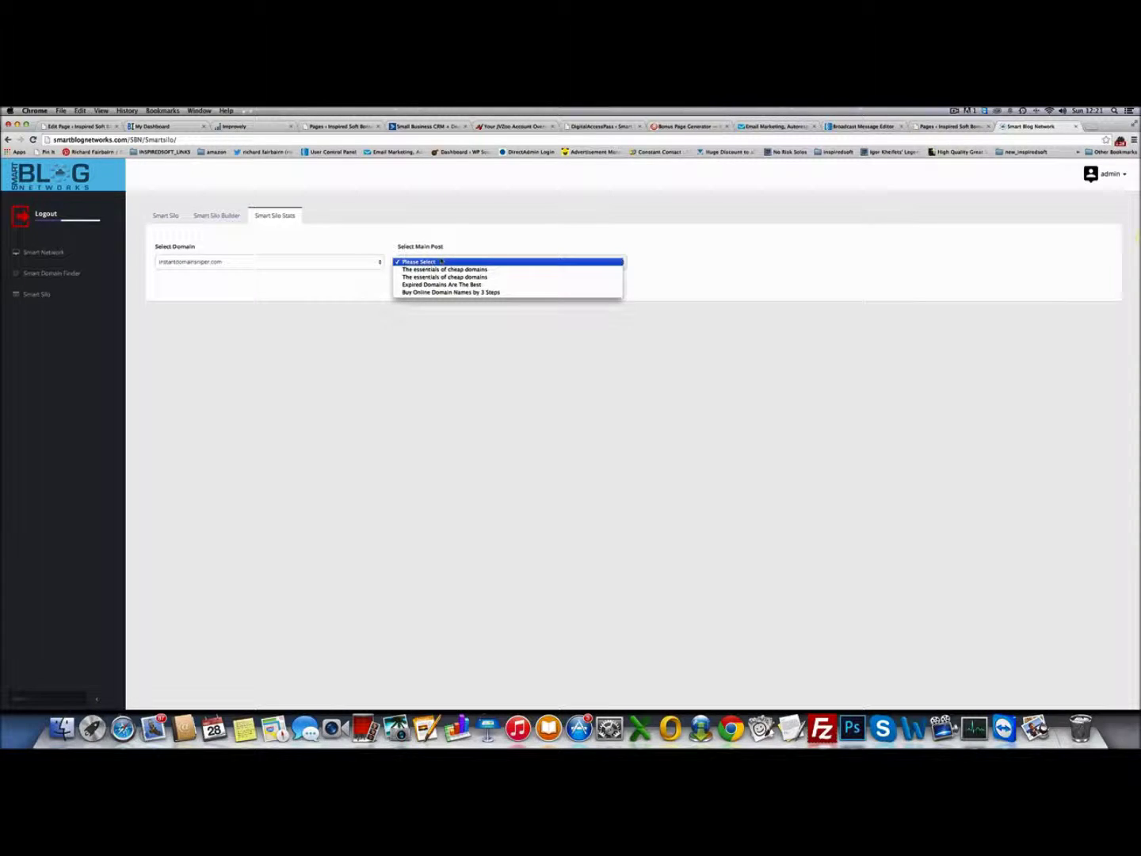
{"action": "left_click", "coordinate": [474, 285]}
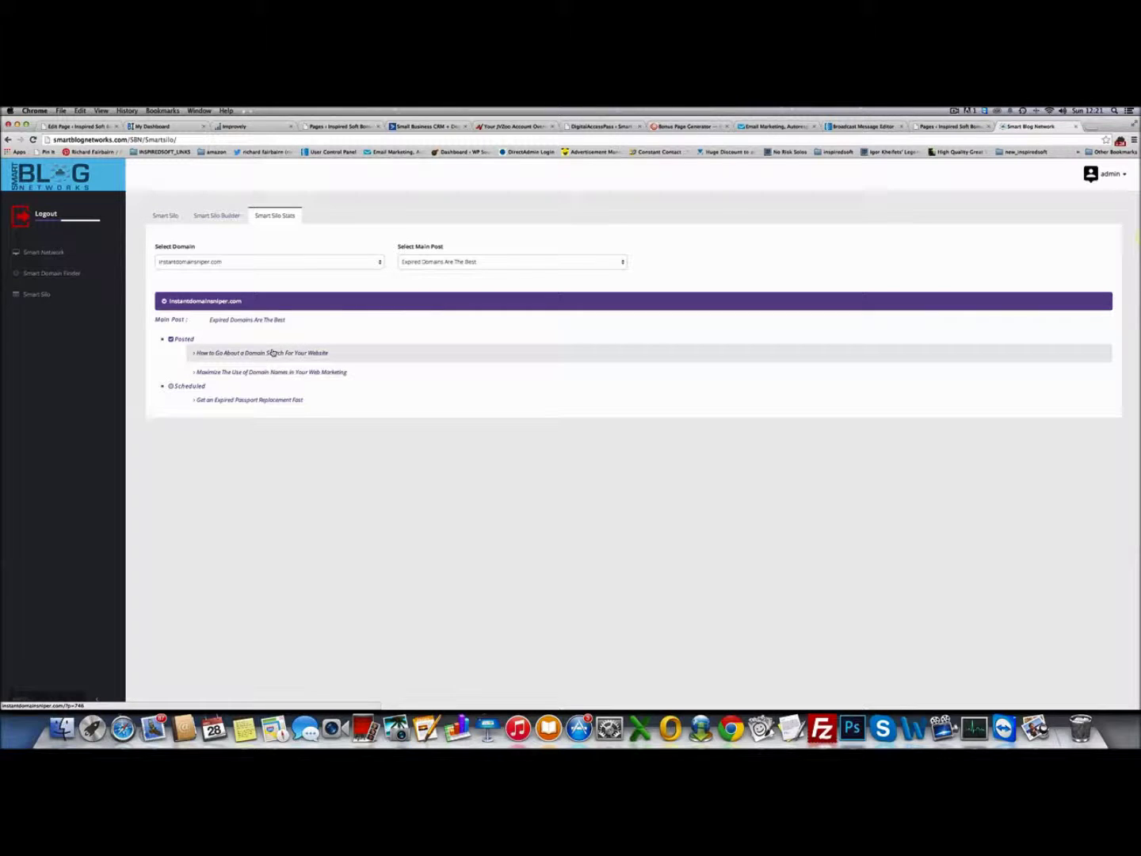
{"action": "mouse_move", "coordinate": [297, 374]}
{"action": "mouse_move", "coordinate": [326, 354]}
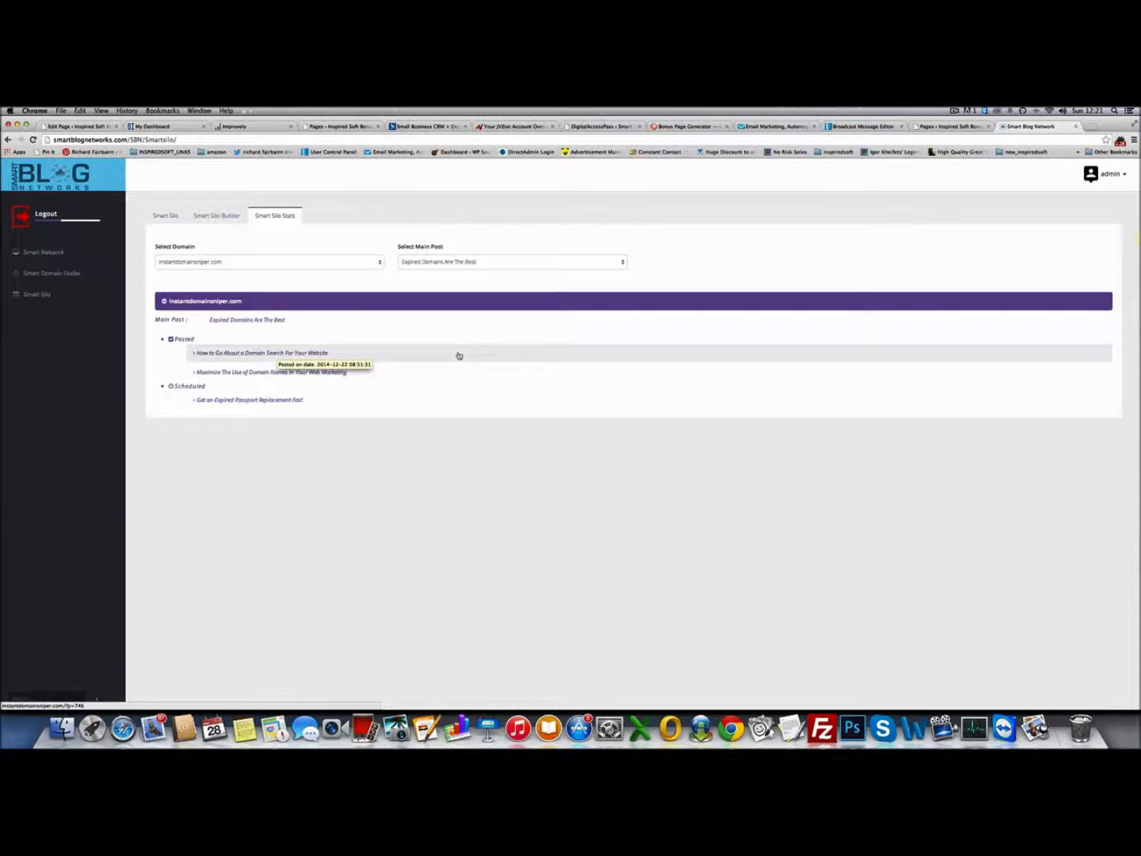